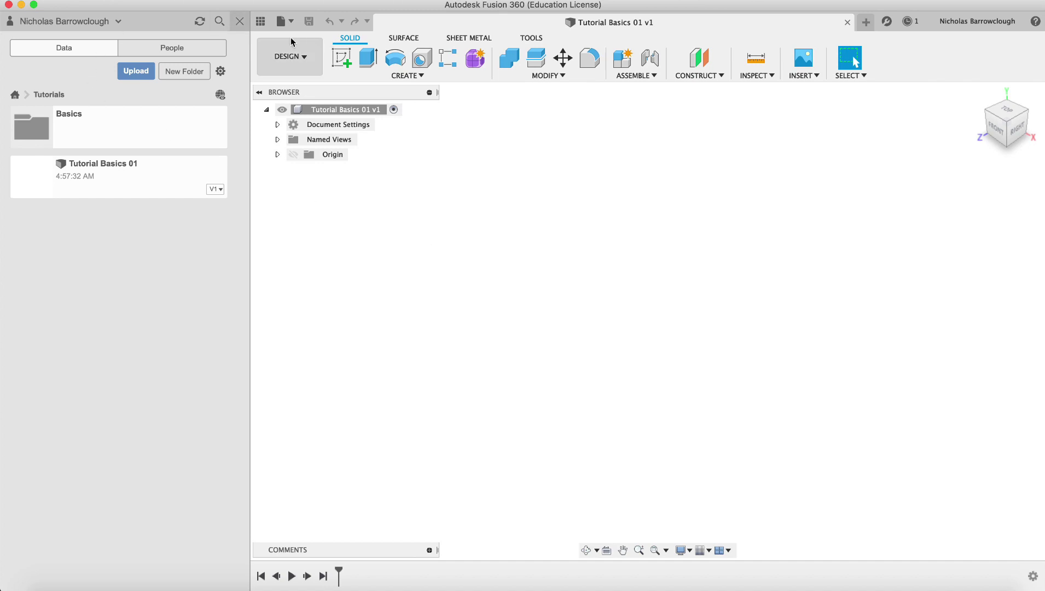
- Hide the data panel and choose the Design workspace
click(261, 22)
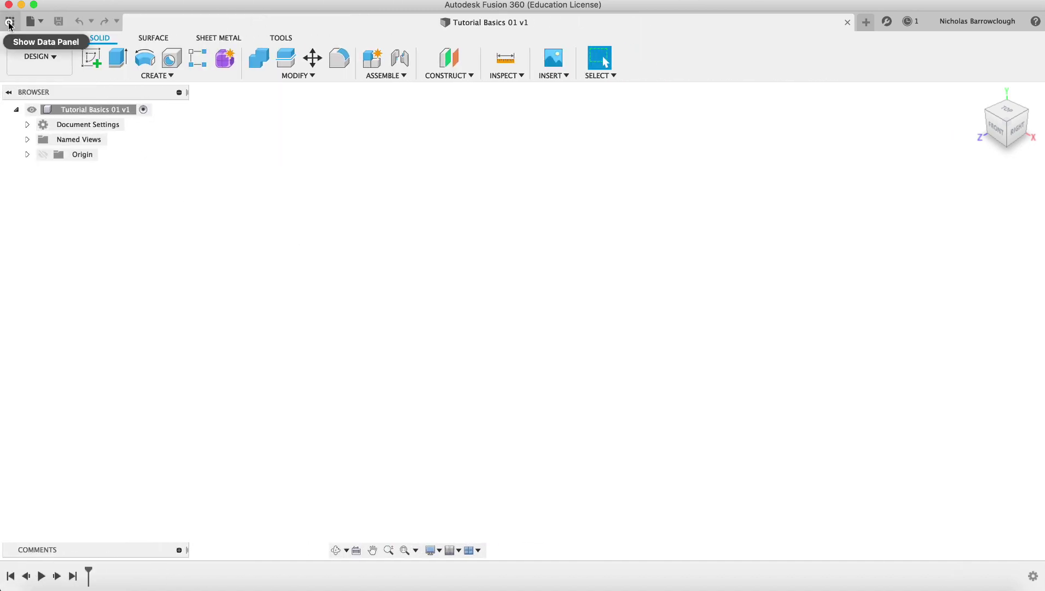
click(9, 23)
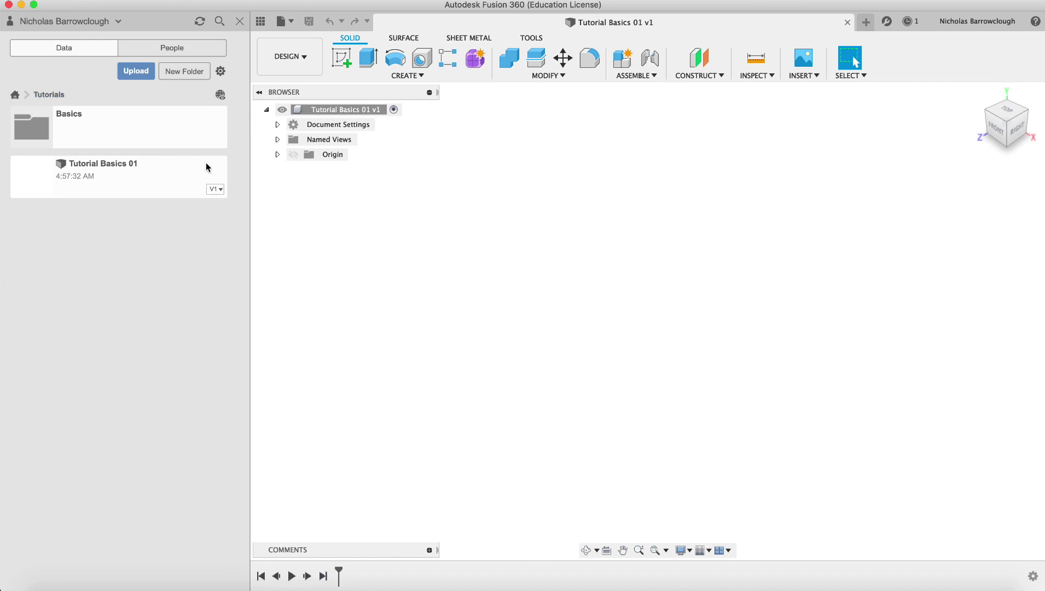
click(261, 22)
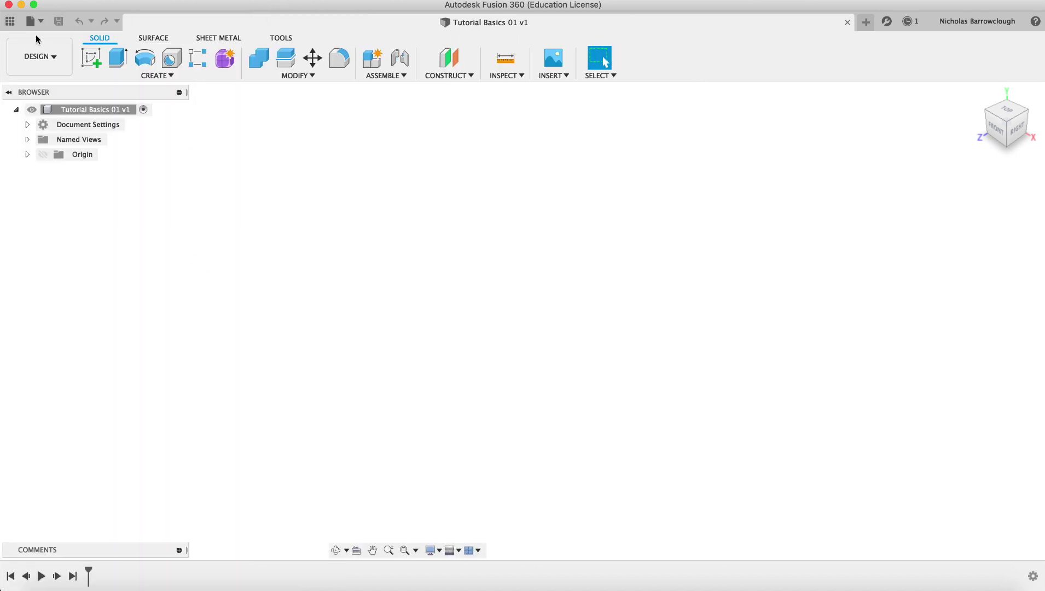
click(53, 56)
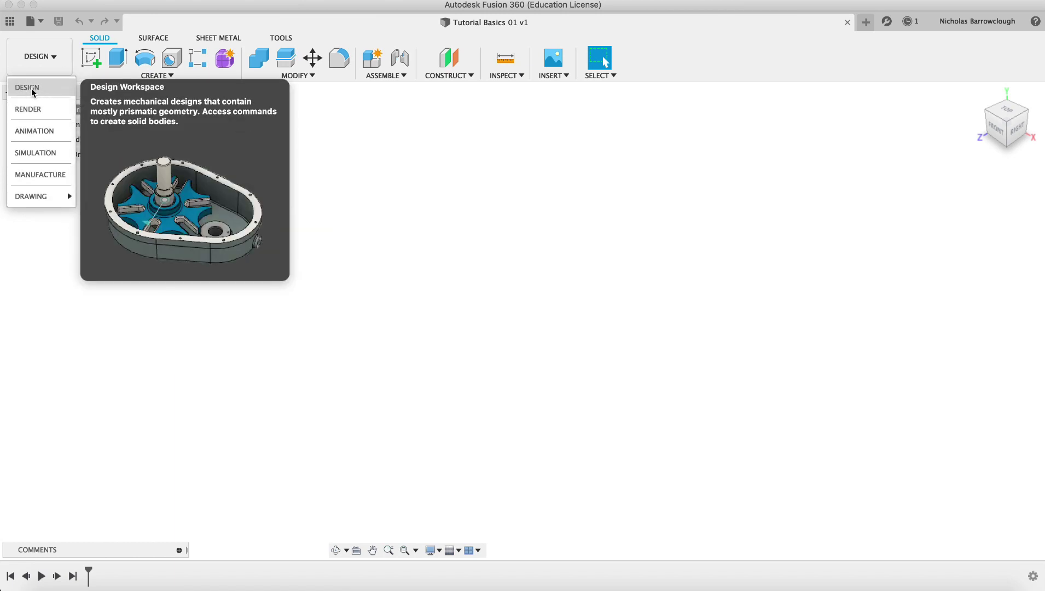
click(29, 89)
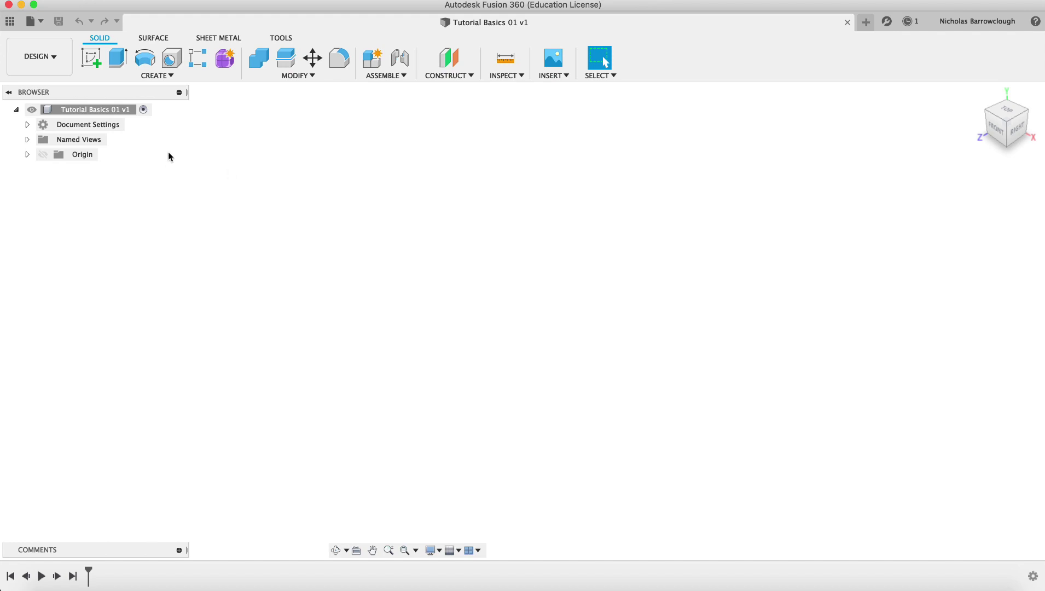
- Start a new sketch on the horizontal origin plane and view it from the top
click(96, 62)
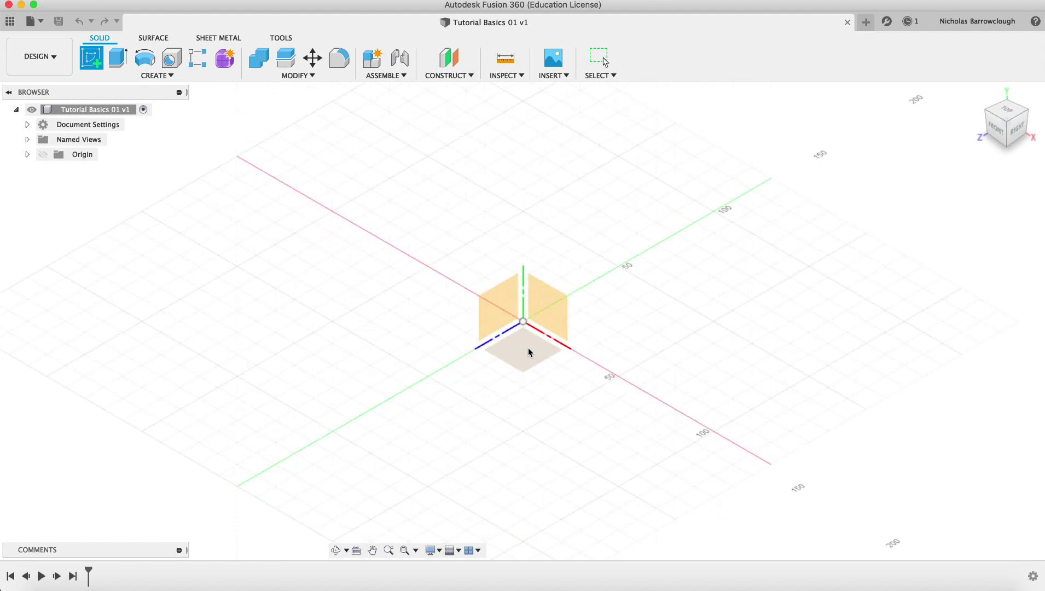
click(547, 307)
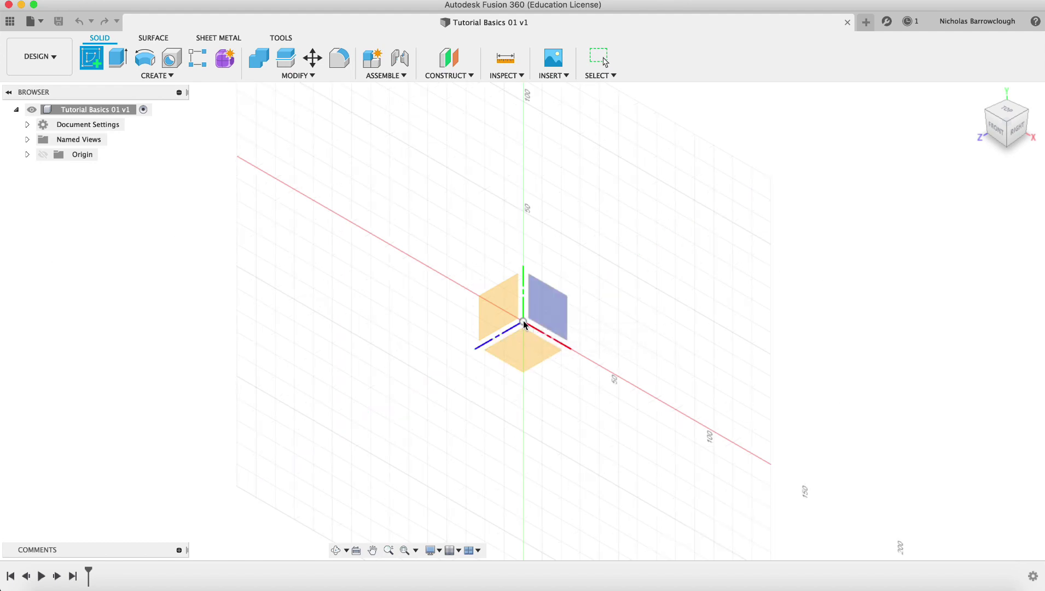
click(523, 352)
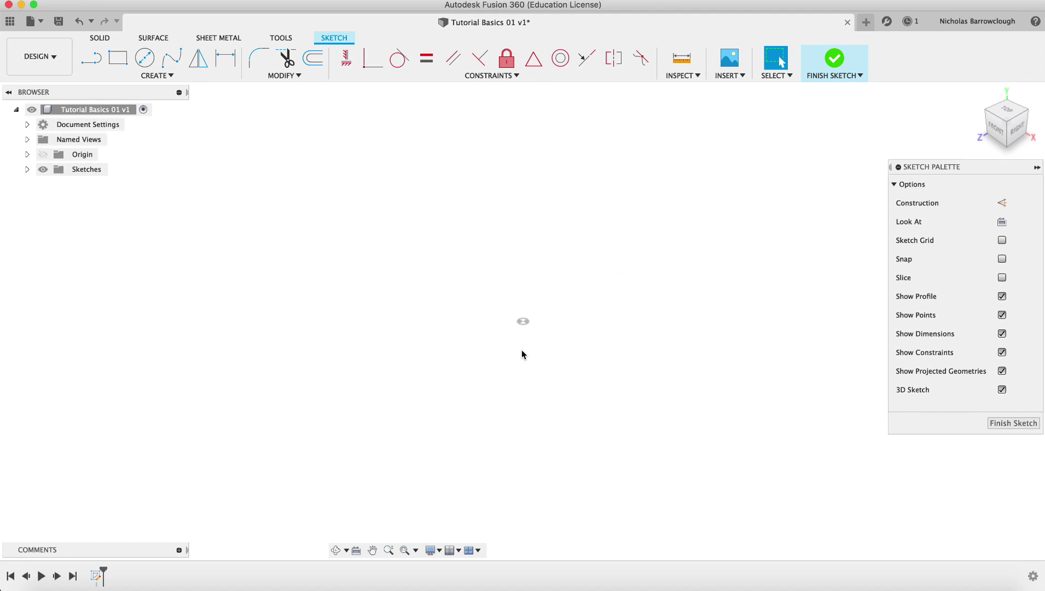
click(1005, 112)
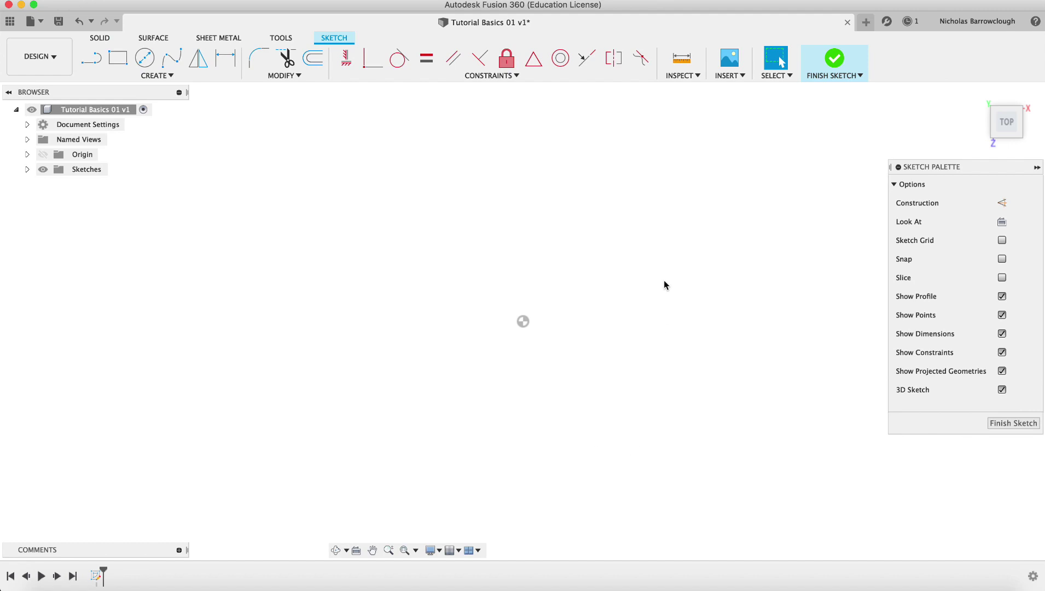
- Start the two-point rectangle tool, show the sketch grid and face the sketch plane, leaving construction mode off
click(118, 58)
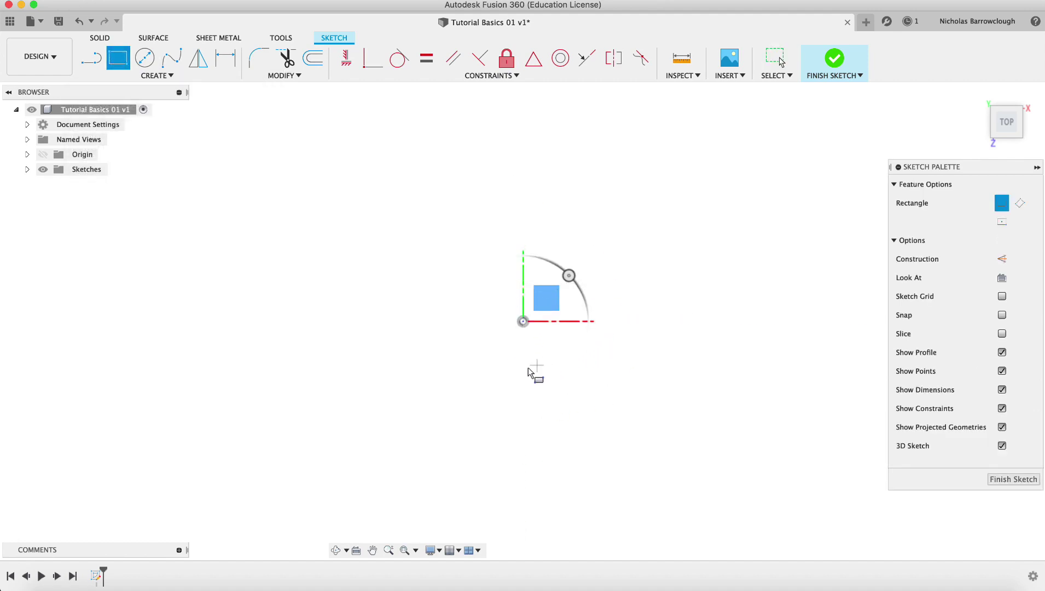
mouse_move(576, 285)
middle_down()
mouse_move(547, 276)
mouse_move(419, 355)
middle_up()
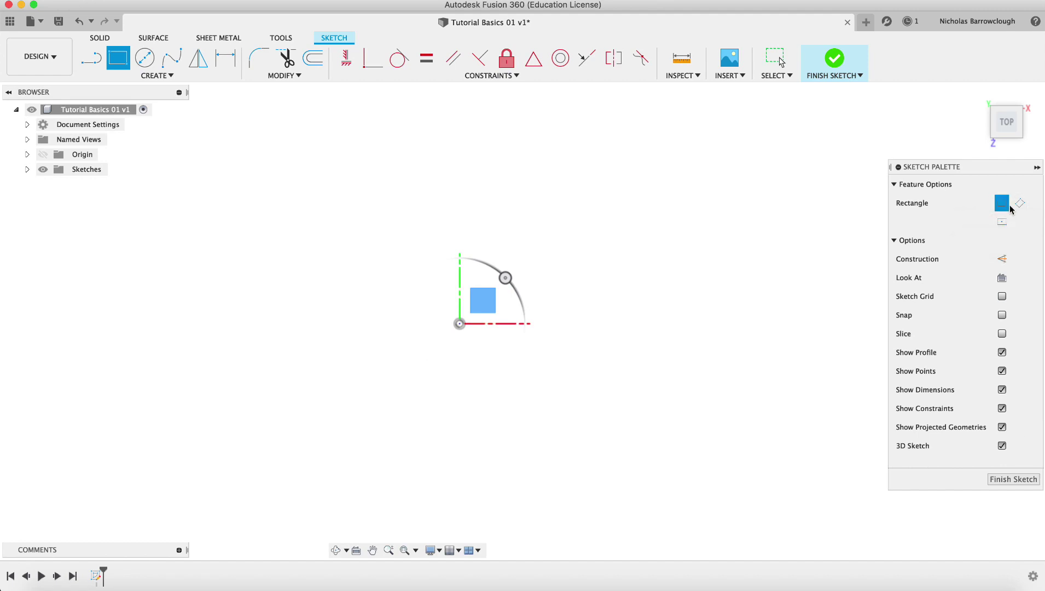
click(1002, 296)
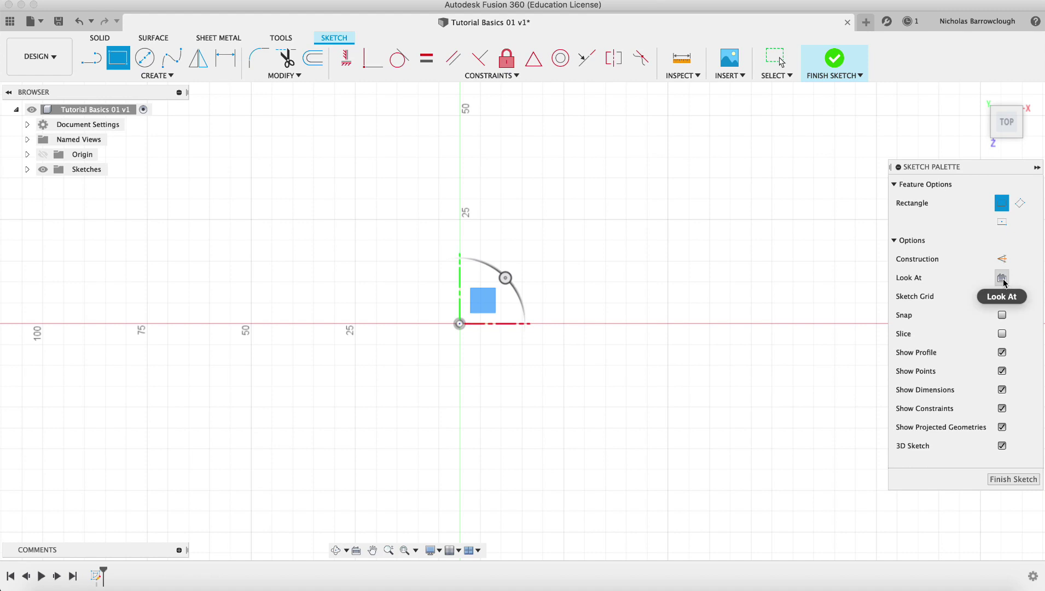
click(1002, 278)
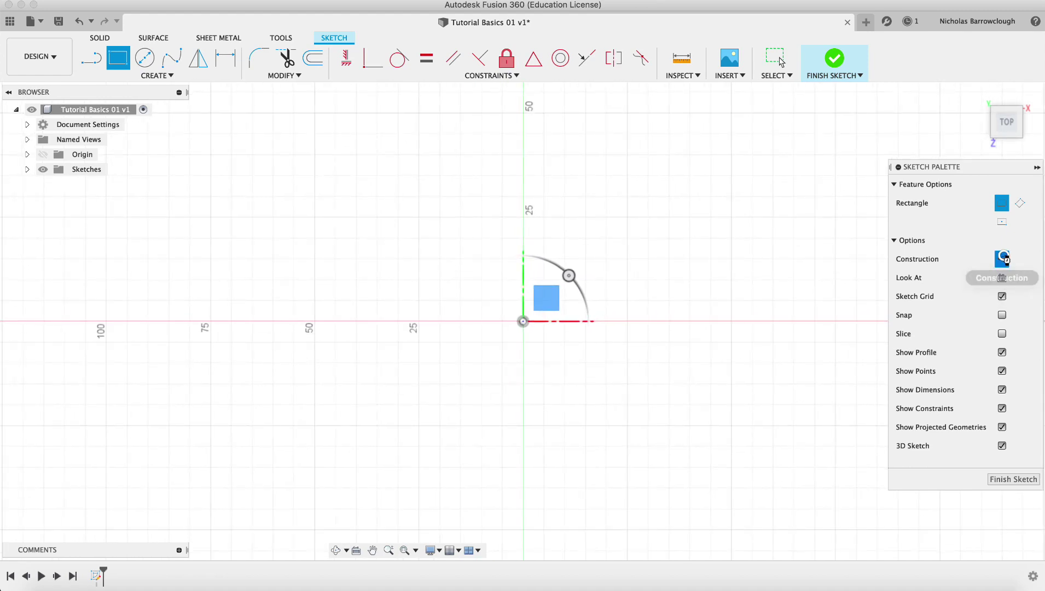
click(1005, 259)
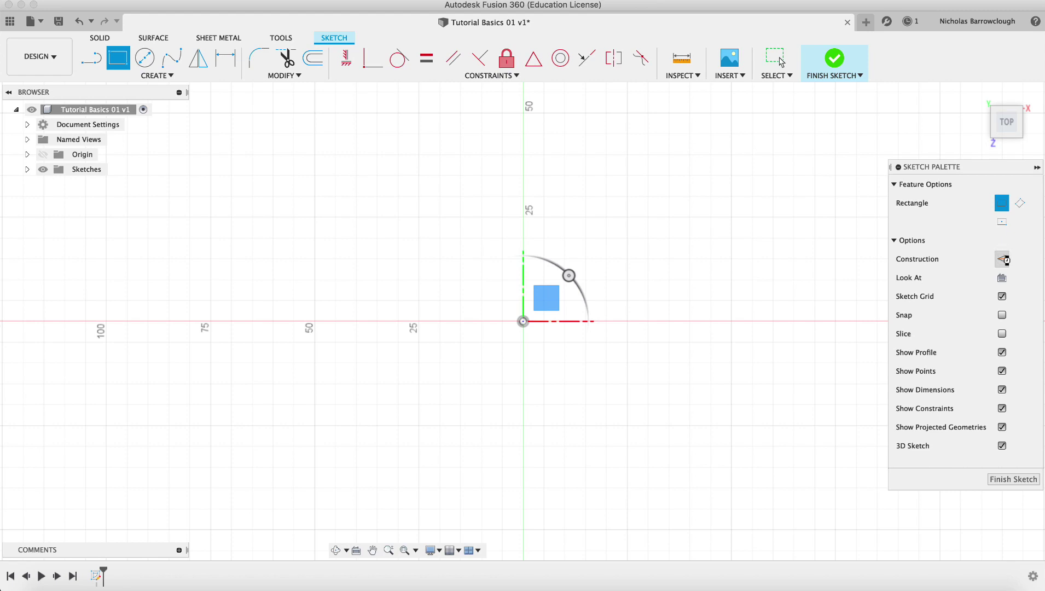
- Draw a 35 by 35 mm square with one corner at the origin and finish the sketch
click(522, 322)
key(Escape)
click(523, 322)
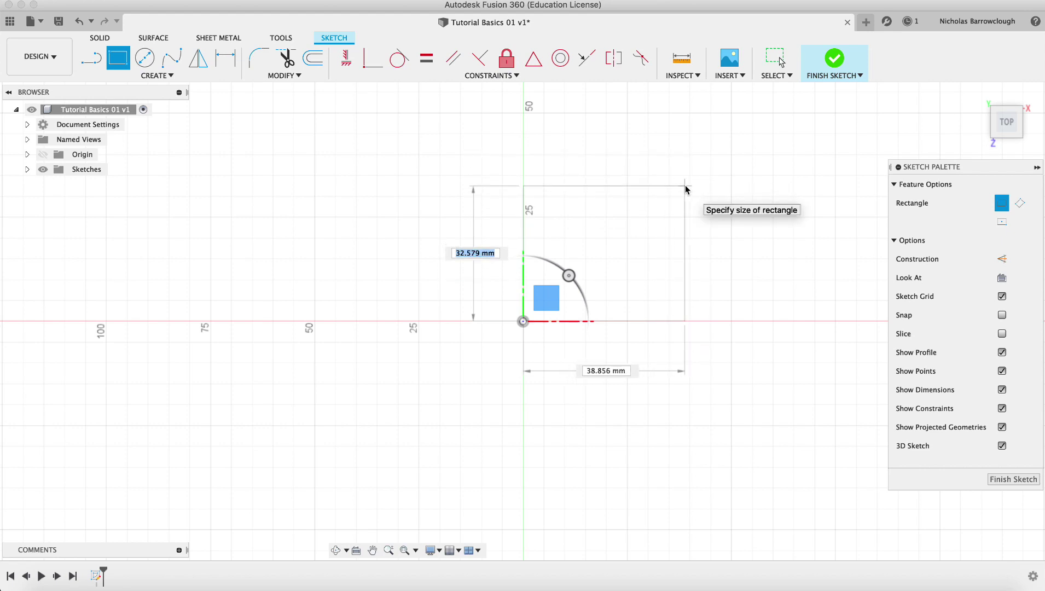
text(35)
key(Tab)
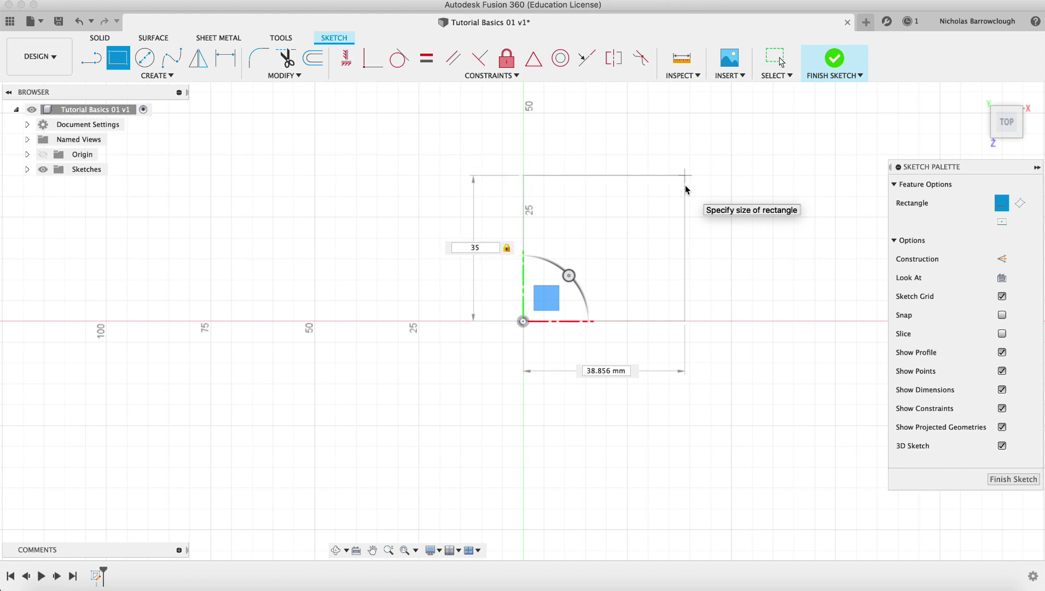
key(Tab)
text(3)
key(Tab)
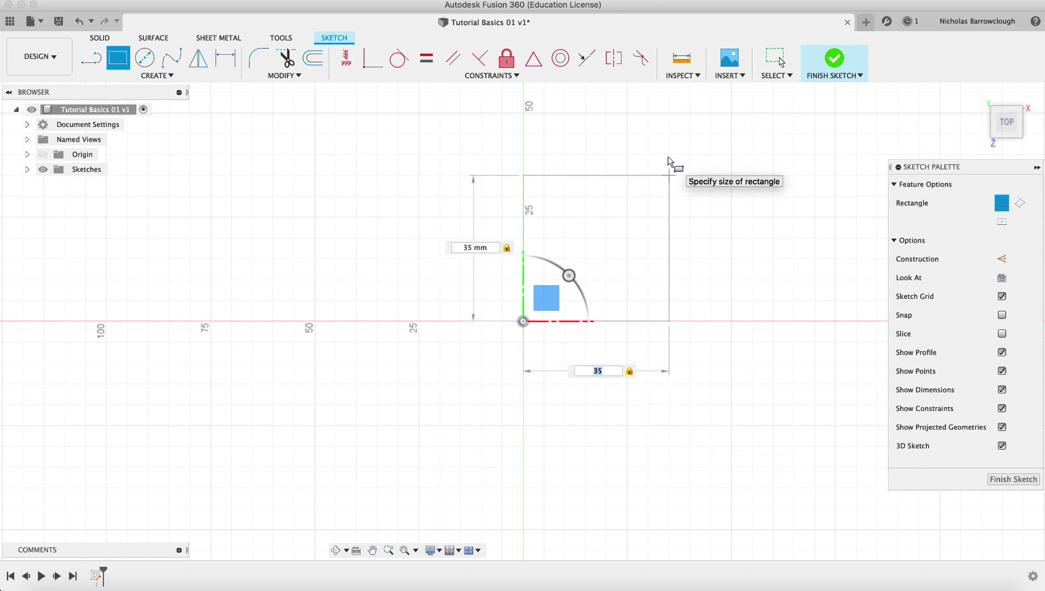
key(Return)
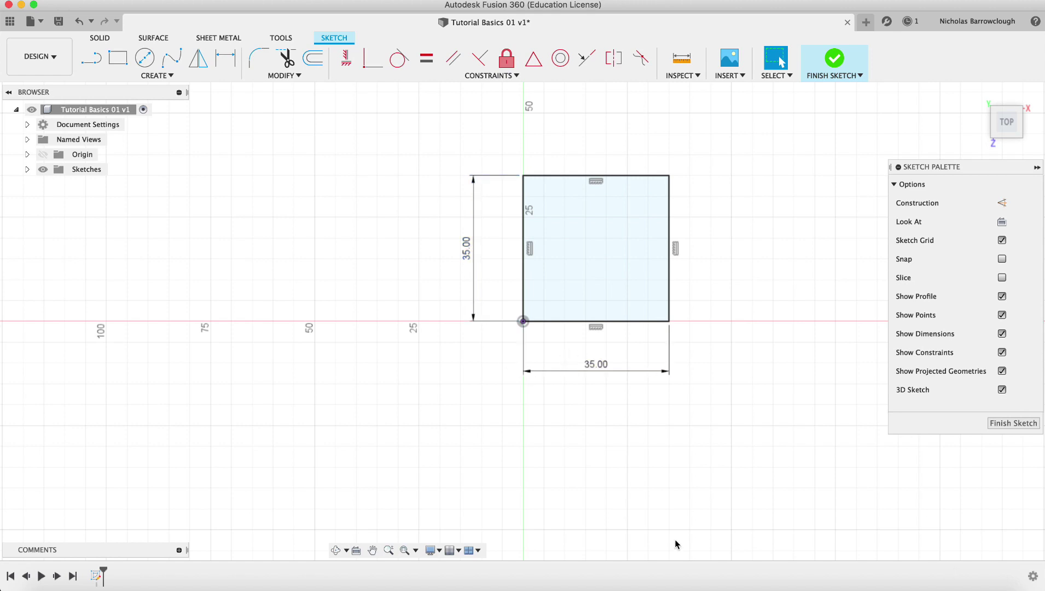
click(1010, 423)
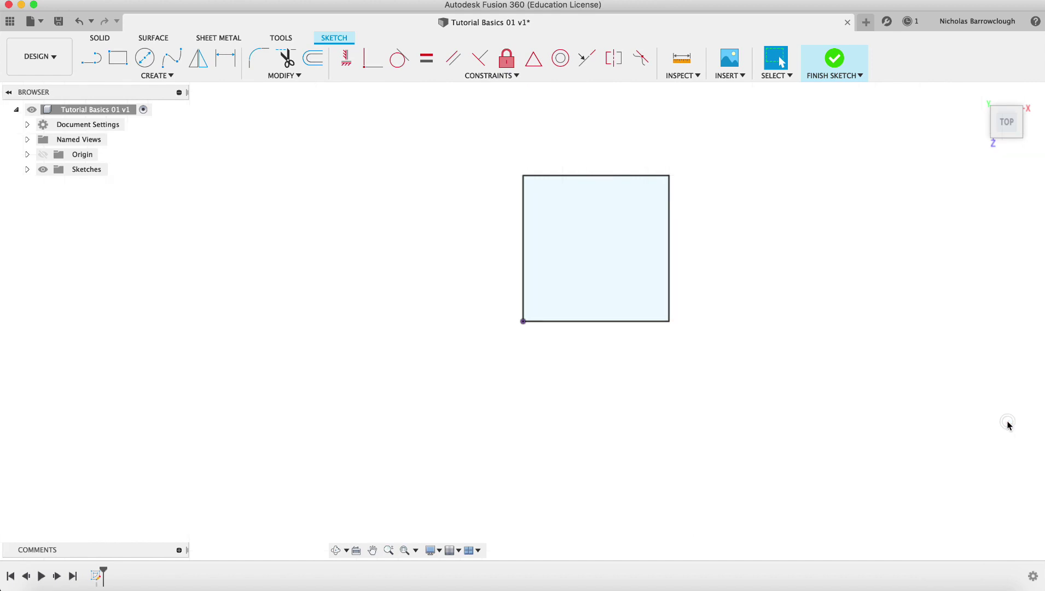
- Examine the finished square sketch in a closer, angled 3D view
click(335, 550)
drag(541, 403, 501, 350)
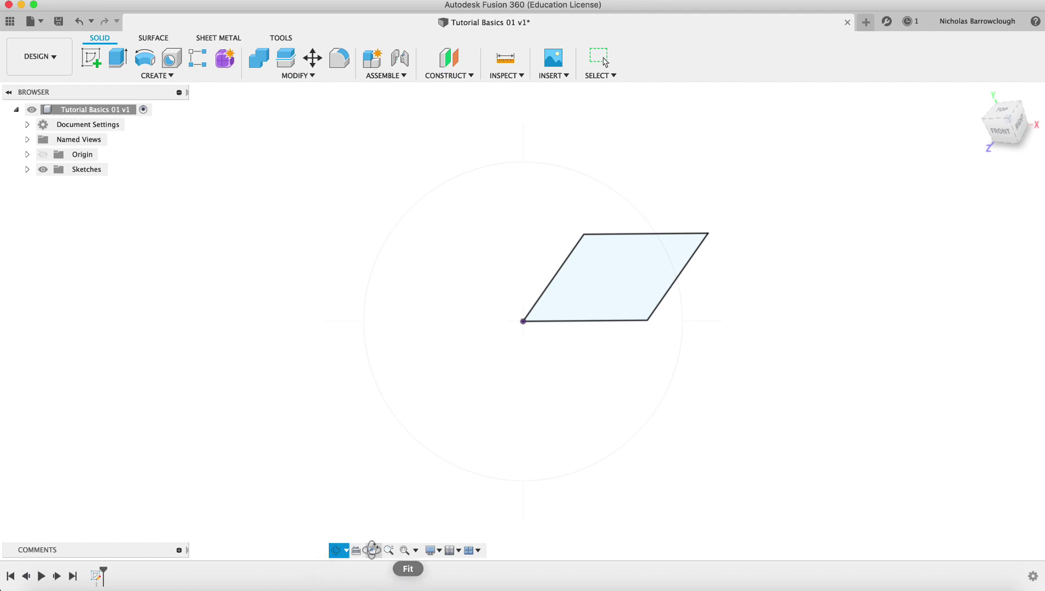
click(372, 550)
drag(700, 219, 664, 236)
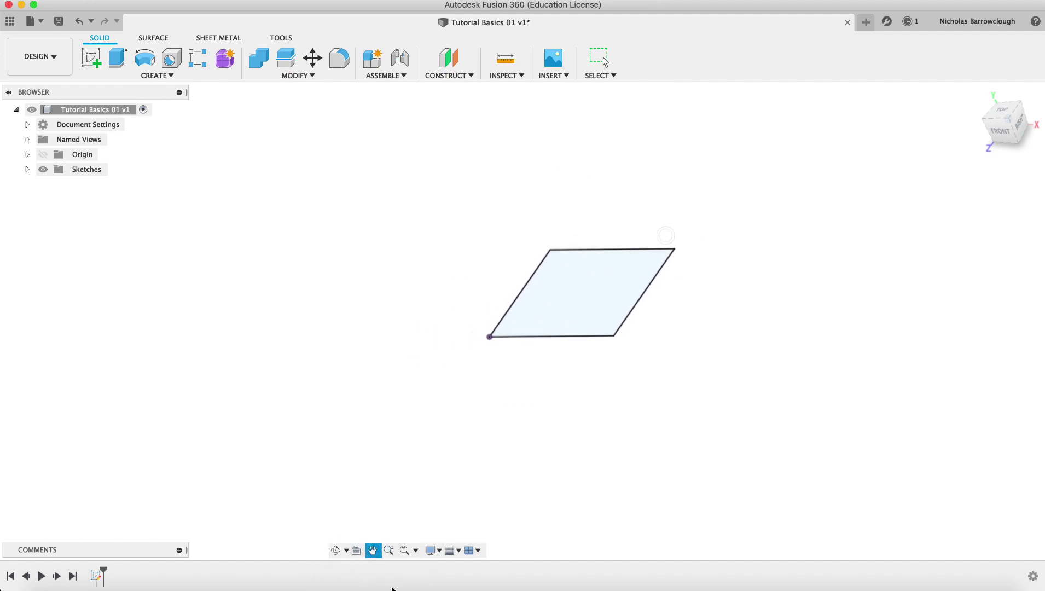
click(389, 549)
drag(603, 264, 602, 292)
click(336, 550)
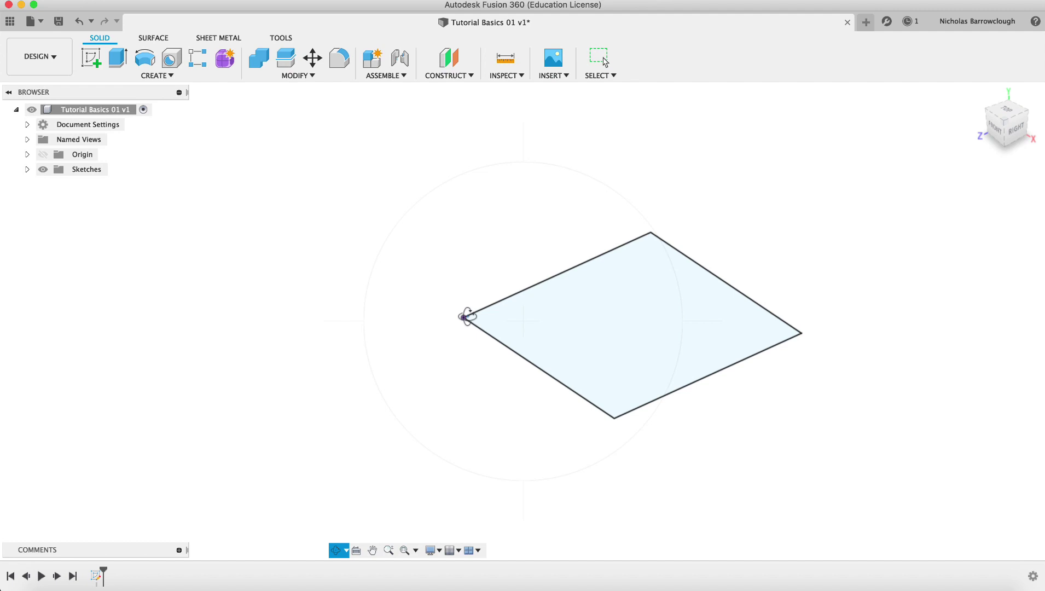
key(Escape)
- Extrude the square profile upward with a distance of 35 mm
click(27, 169)
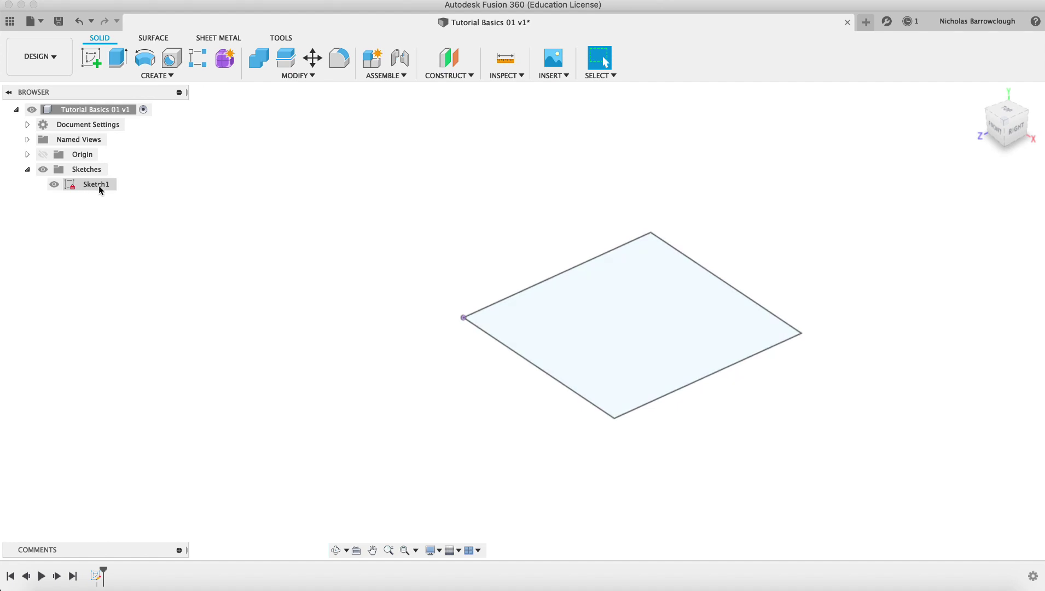
click(118, 58)
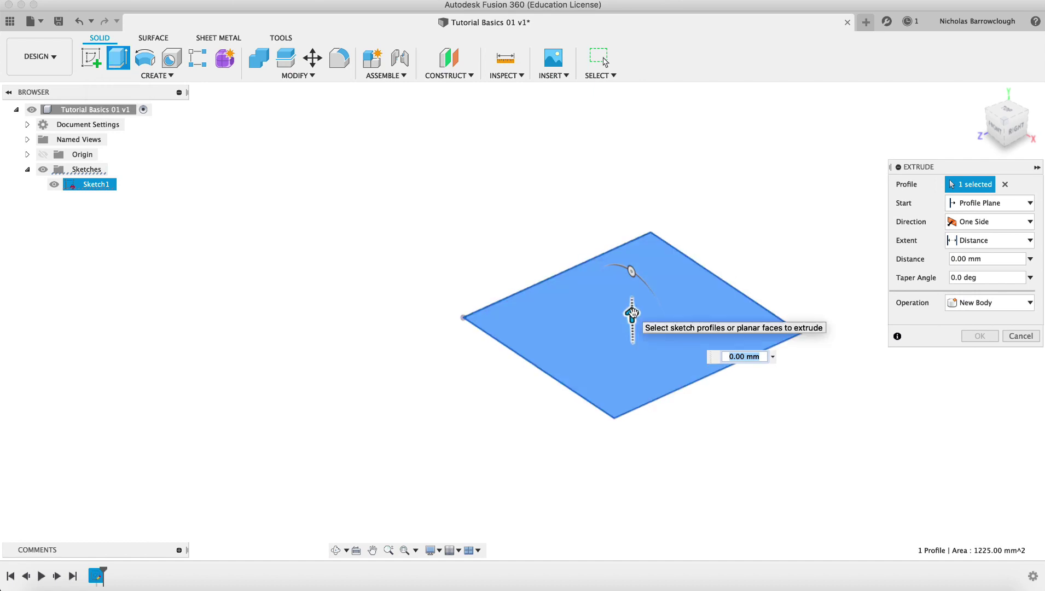
drag(633, 313, 642, 185)
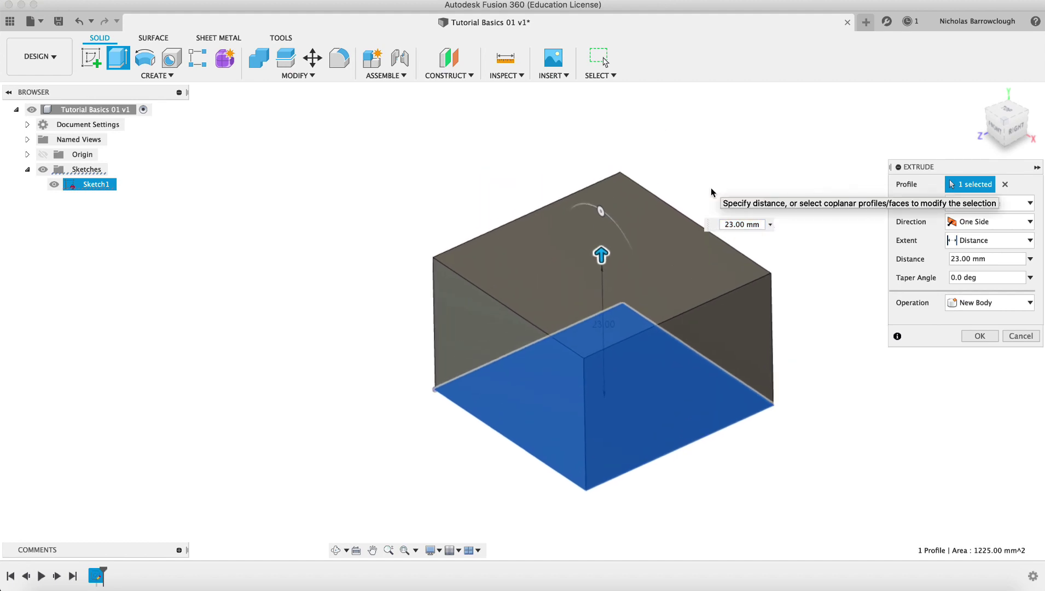
drag(602, 252, 600, 220)
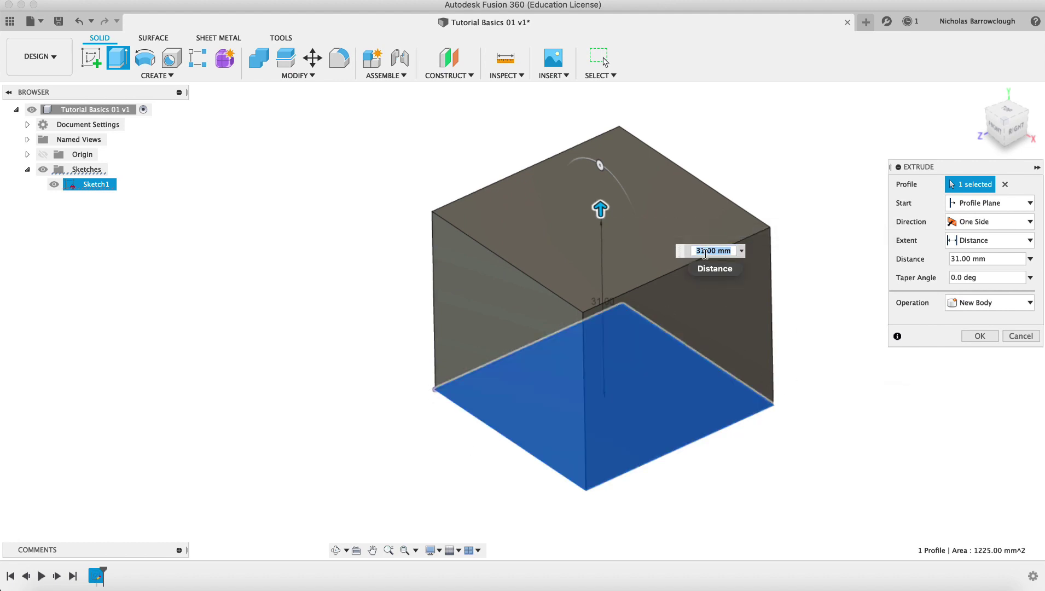
text(35)
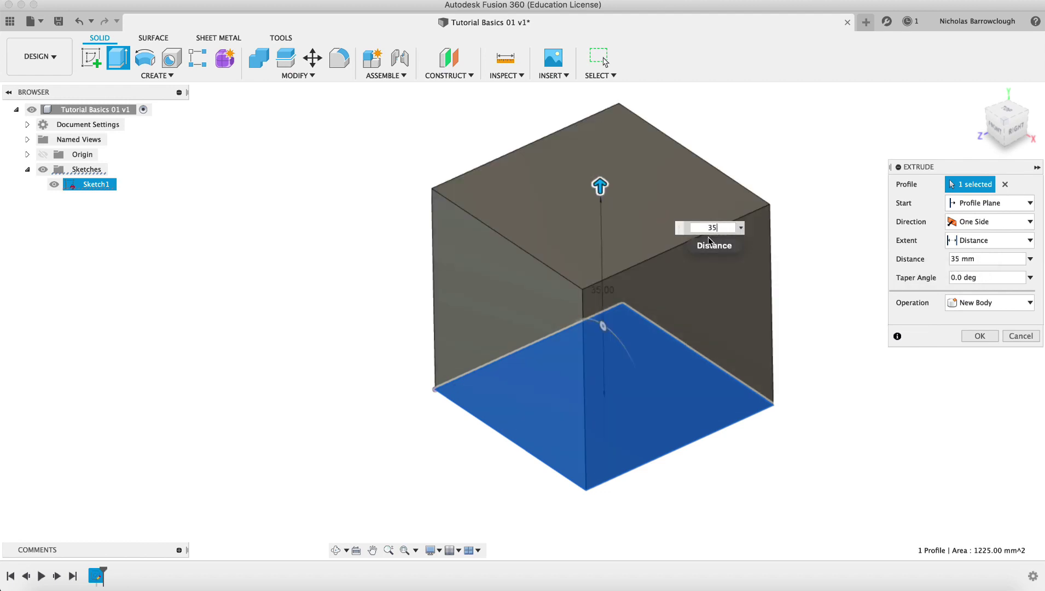
key(Return)
click(971, 255)
text(35)
- Complete the extrusion as a New Body with Distance extent and Profile Plane start
click(991, 279)
click(1010, 305)
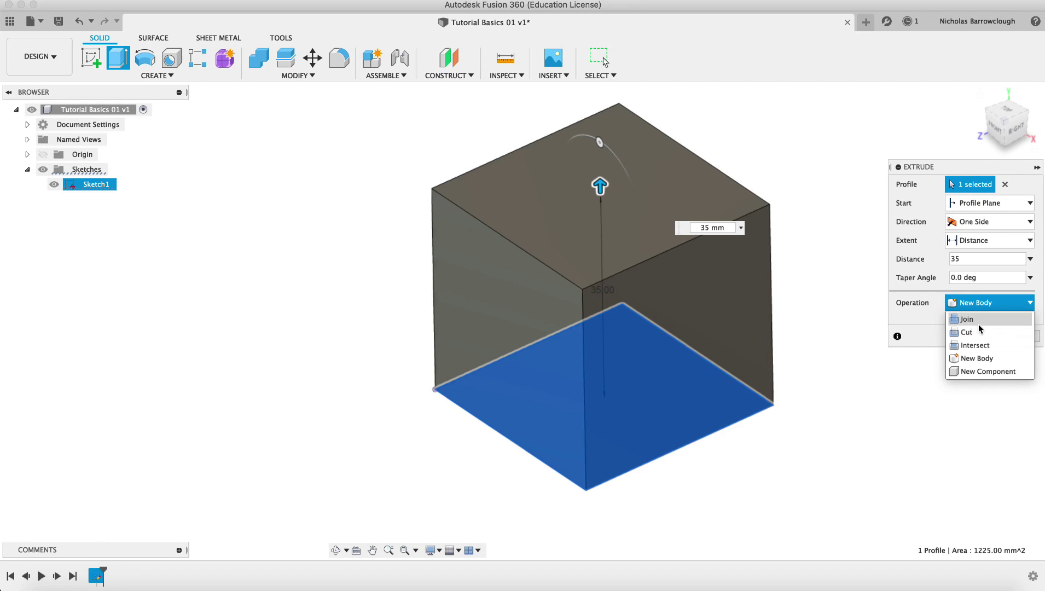
click(982, 360)
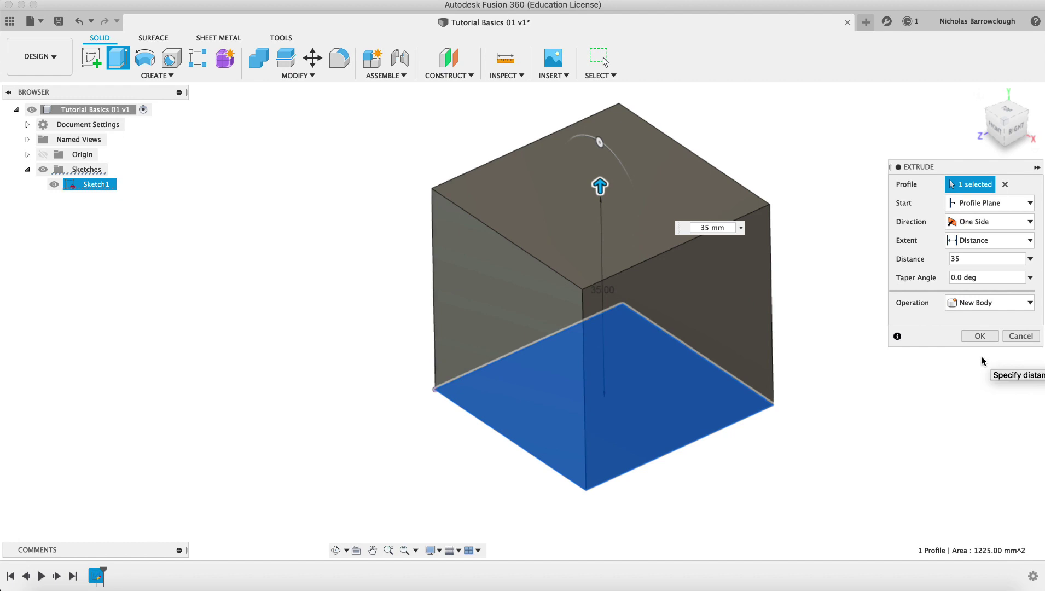
click(979, 242)
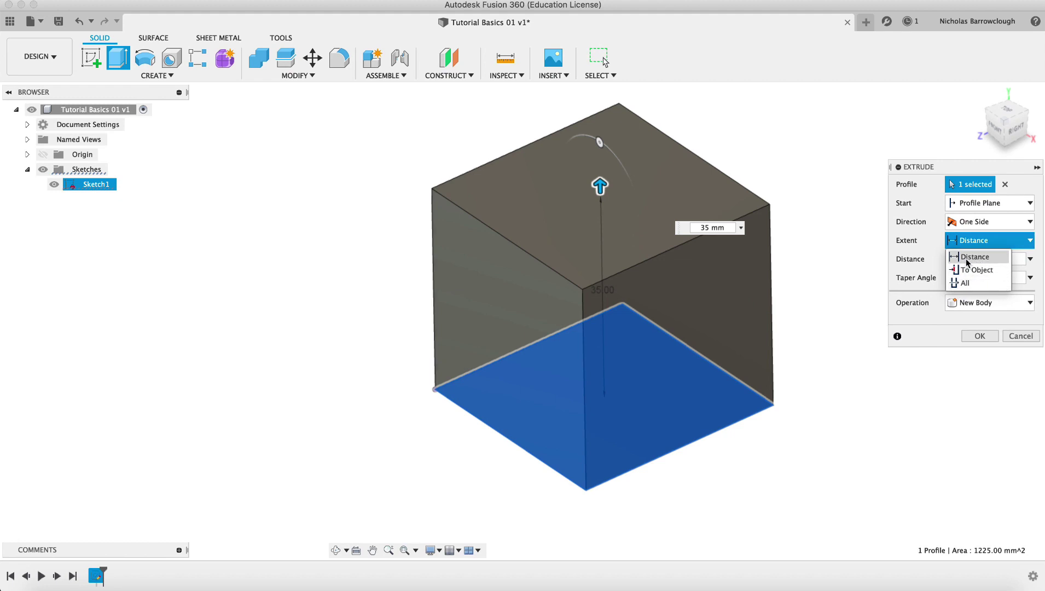
click(968, 258)
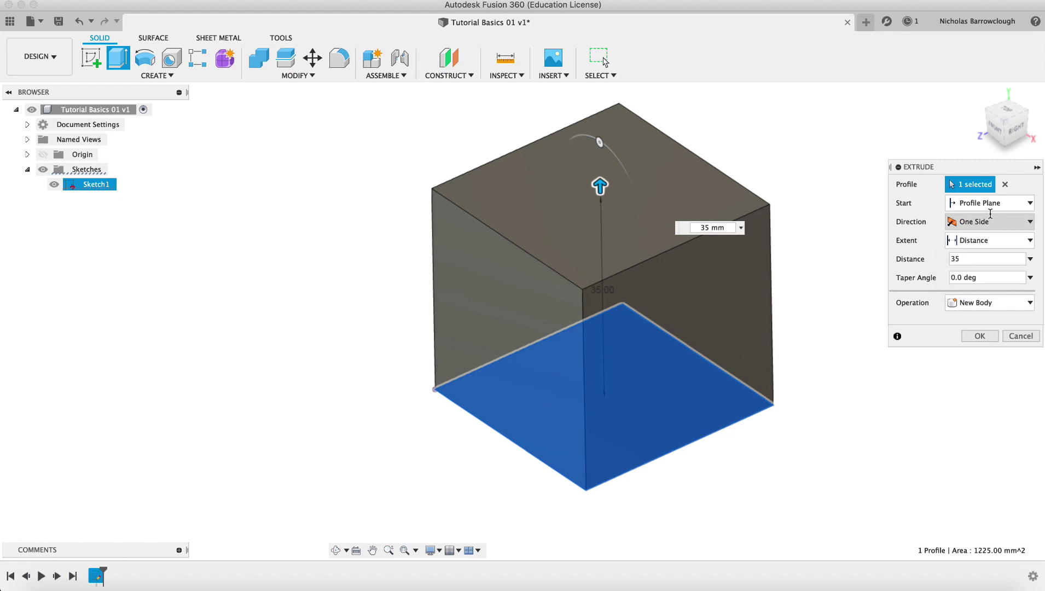
click(992, 204)
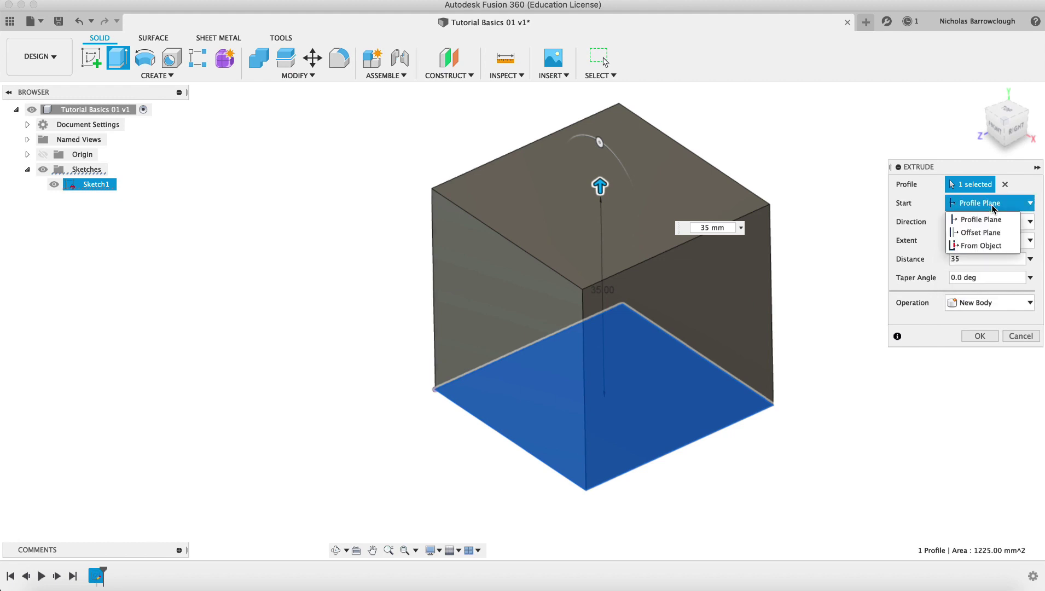
click(983, 208)
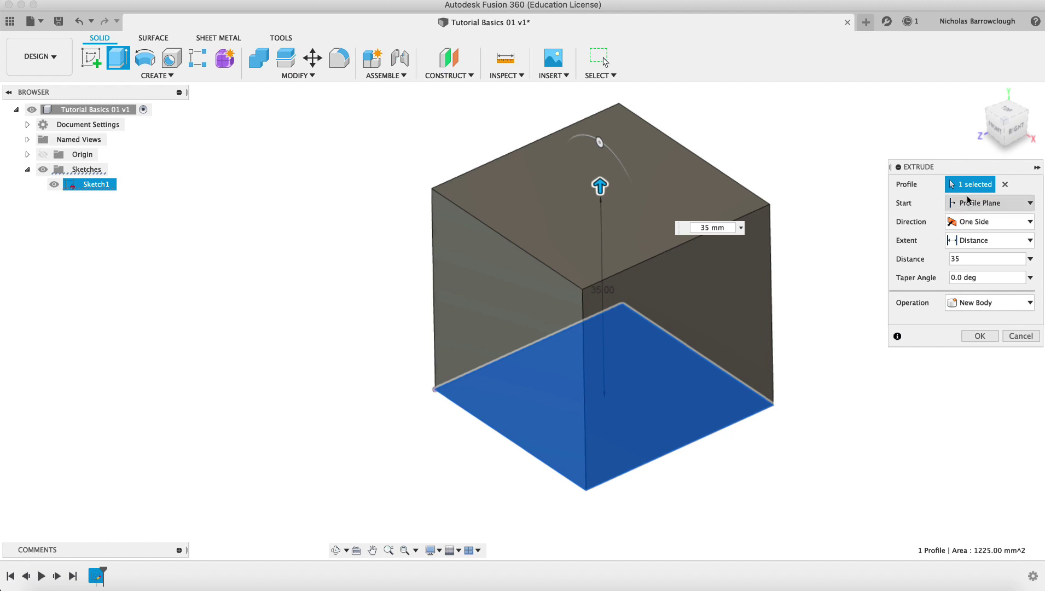
click(969, 258)
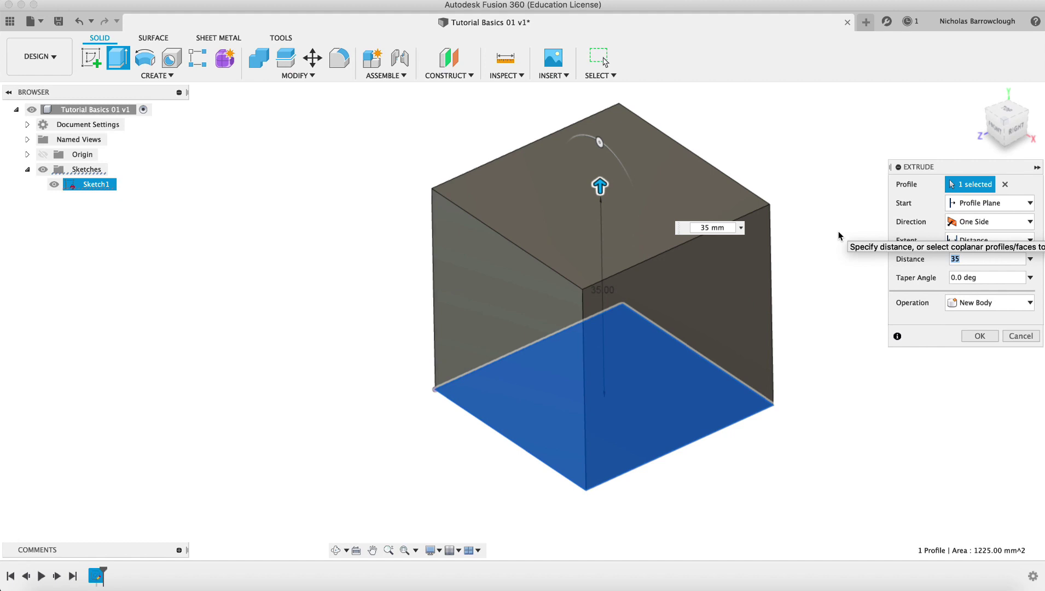
key(Return)
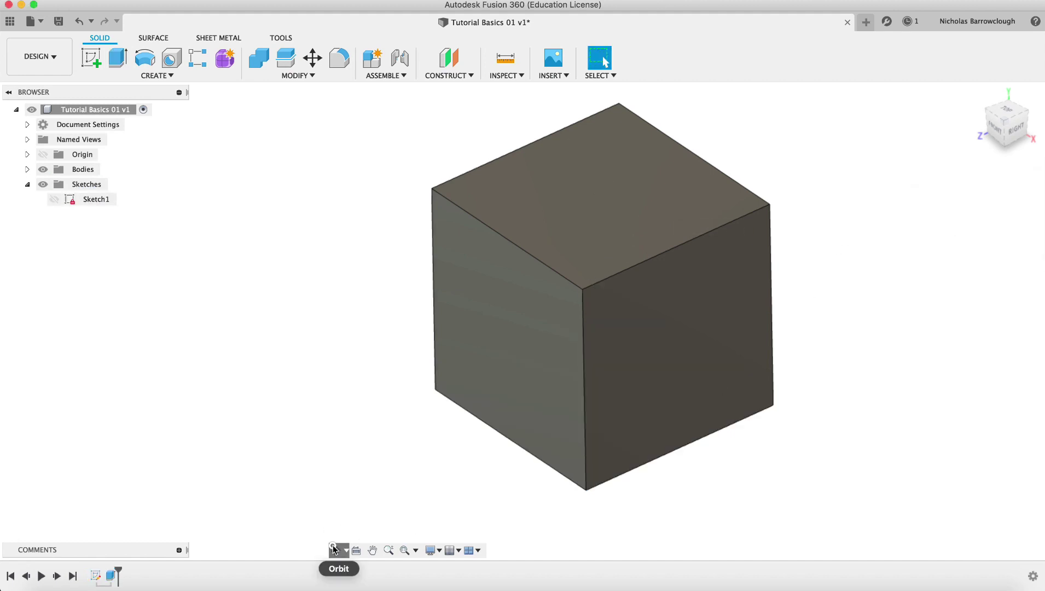
- Round the cube's top front edge with a 10 mm constant-radius fillet
click(335, 550)
drag(508, 316, 578, 355)
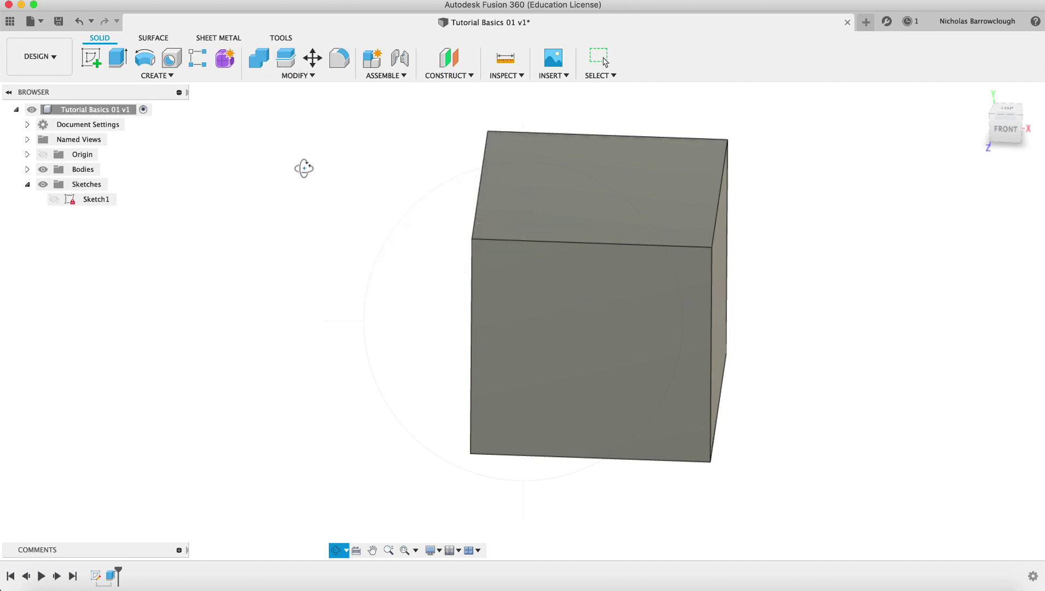
click(336, 60)
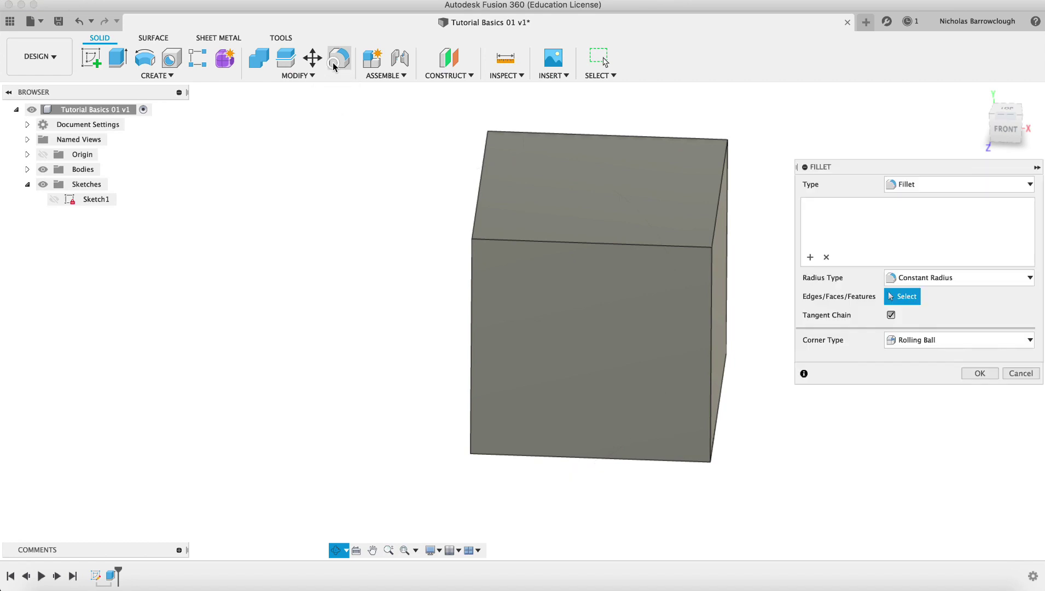
click(574, 243)
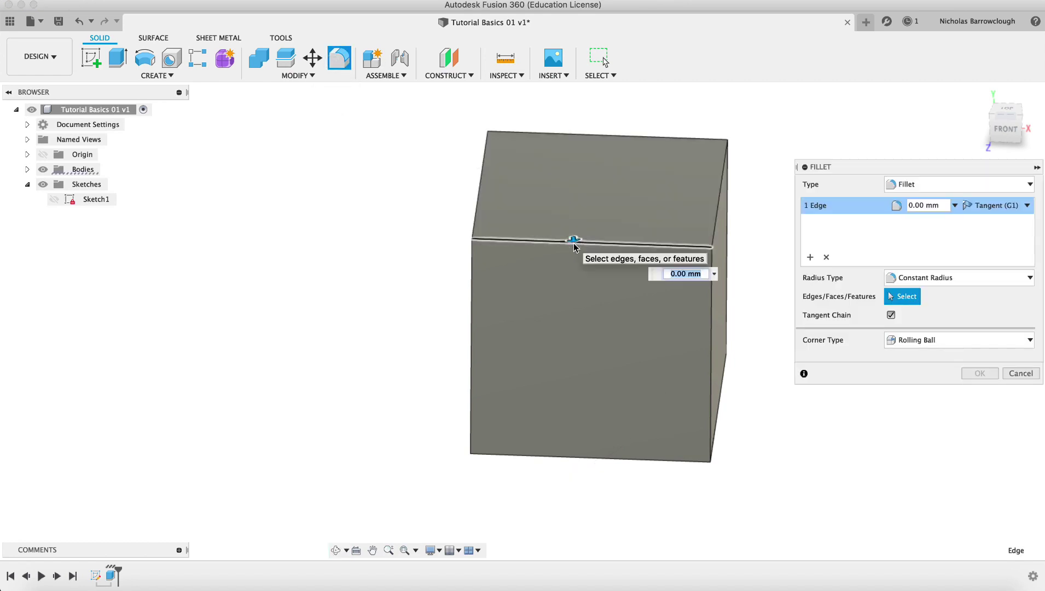
text(10)
key(Return)
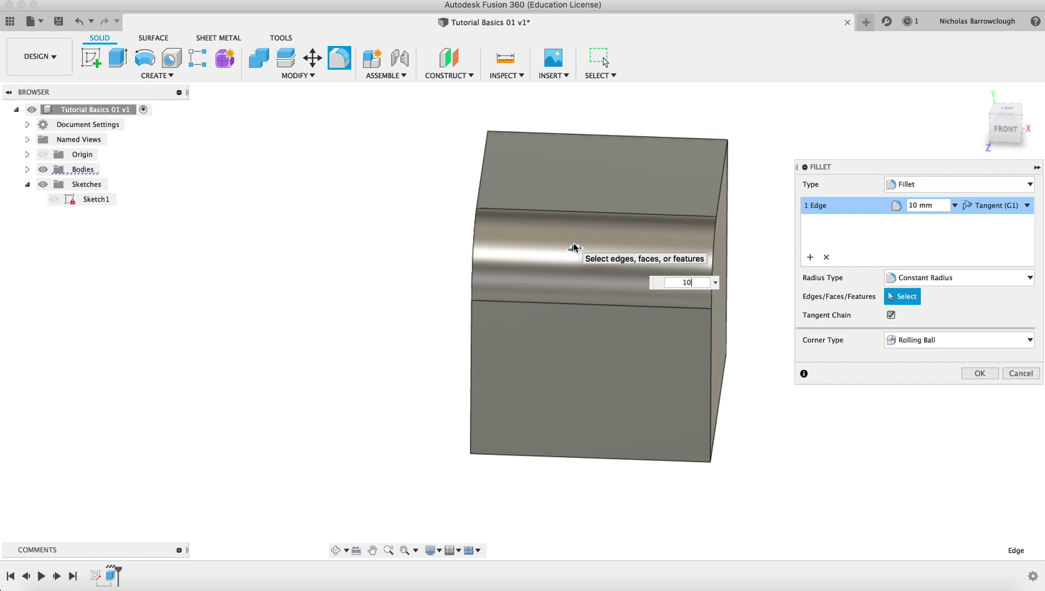
- Roll the design history back to just after the first sketch and forward again past the fillet to review the features
click(333, 551)
drag(566, 322, 591, 329)
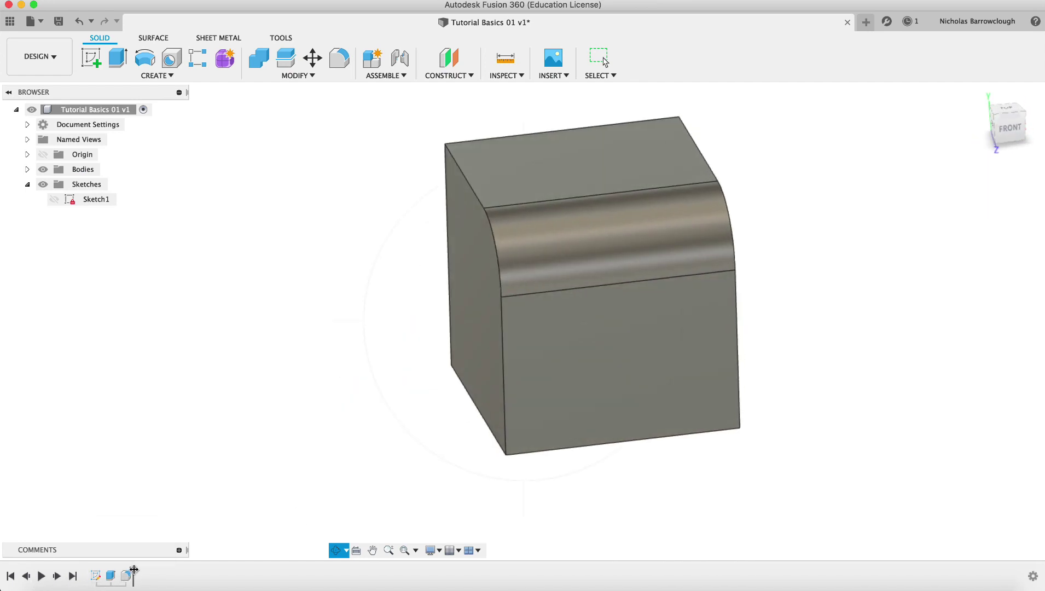
drag(124, 570, 101, 571)
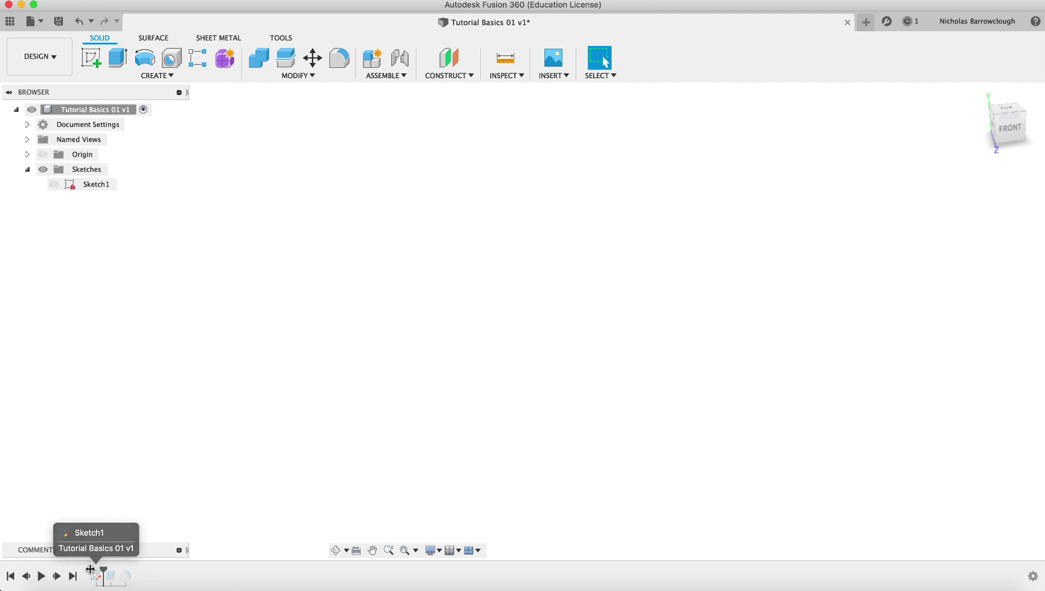
drag(101, 572, 131, 572)
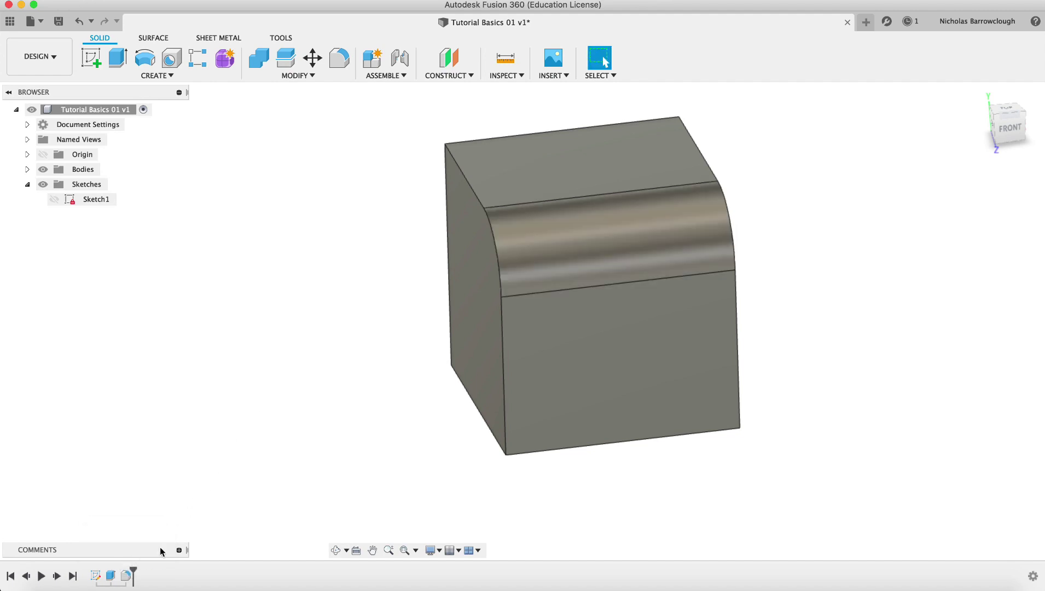
- Delete the fillet feature from the design history
click(127, 577)
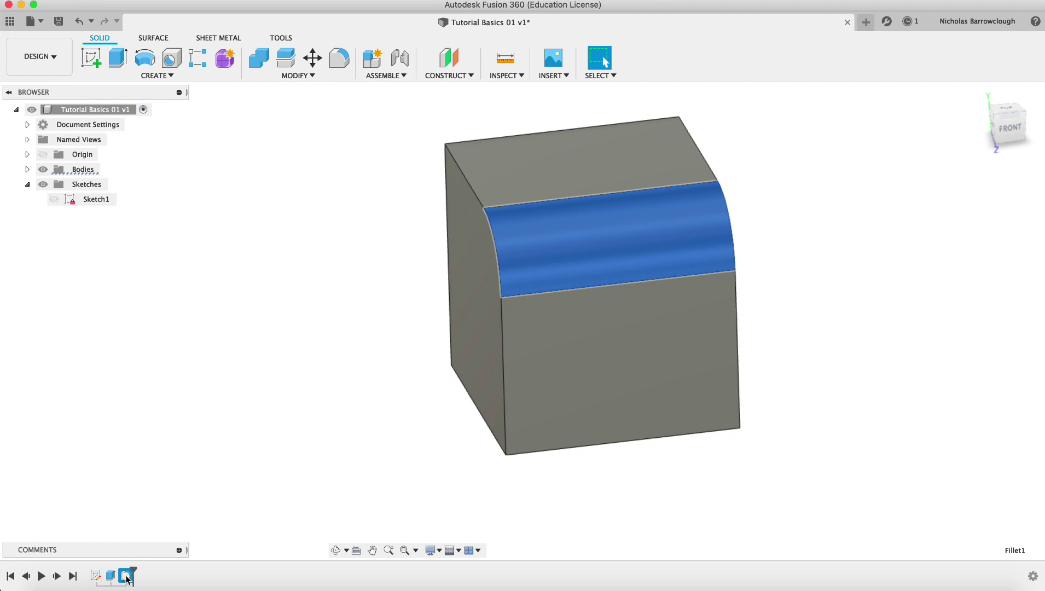
right_click(127, 576)
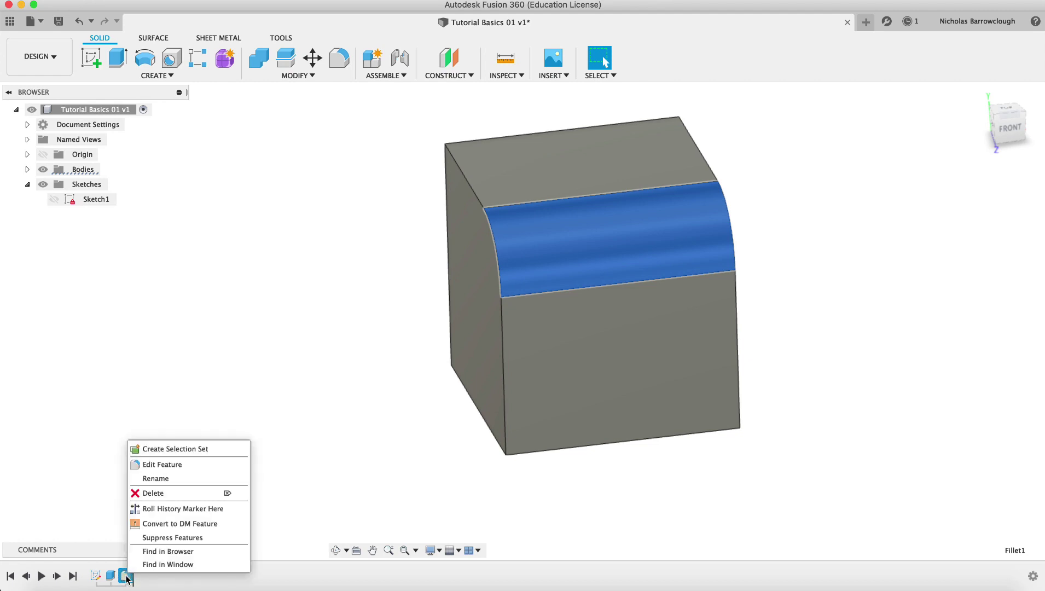
click(154, 493)
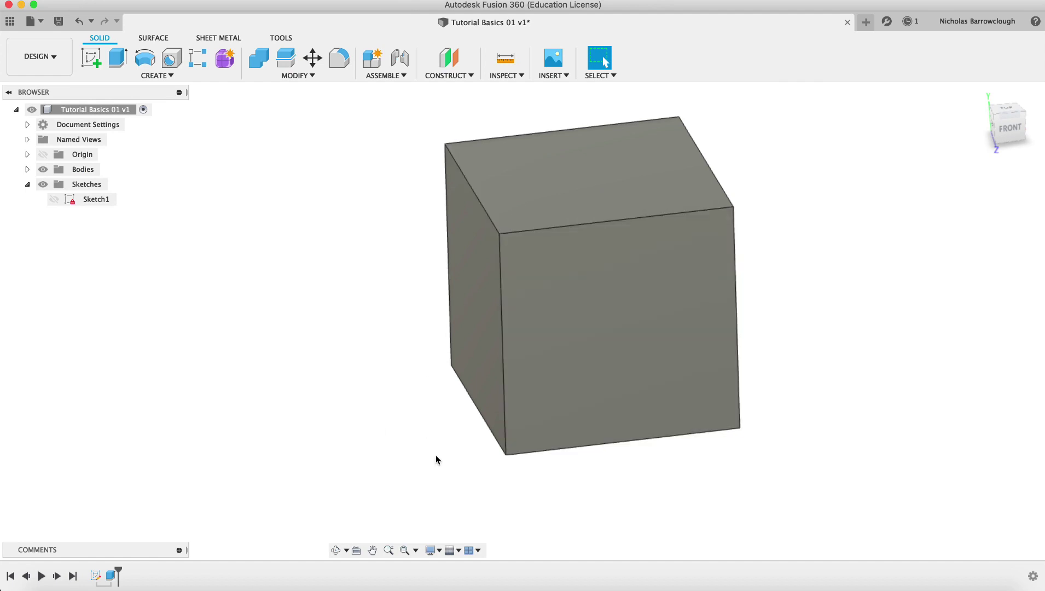
- Roll the design history back to before the first sketch and replay it through the cube extrusion
click(335, 549)
drag(499, 306, 482, 327)
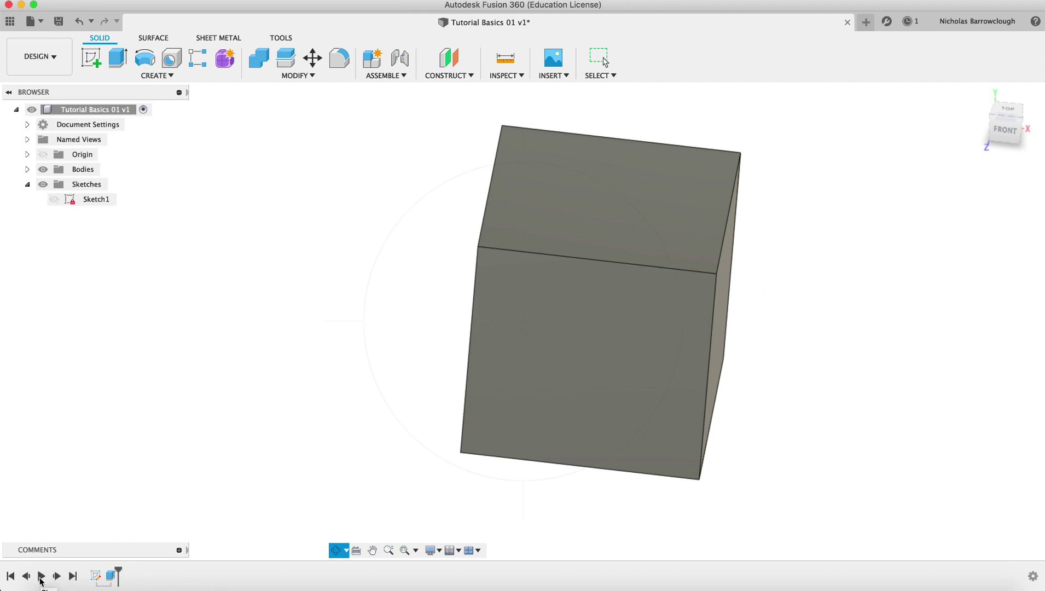
drag(120, 573, 88, 575)
click(42, 576)
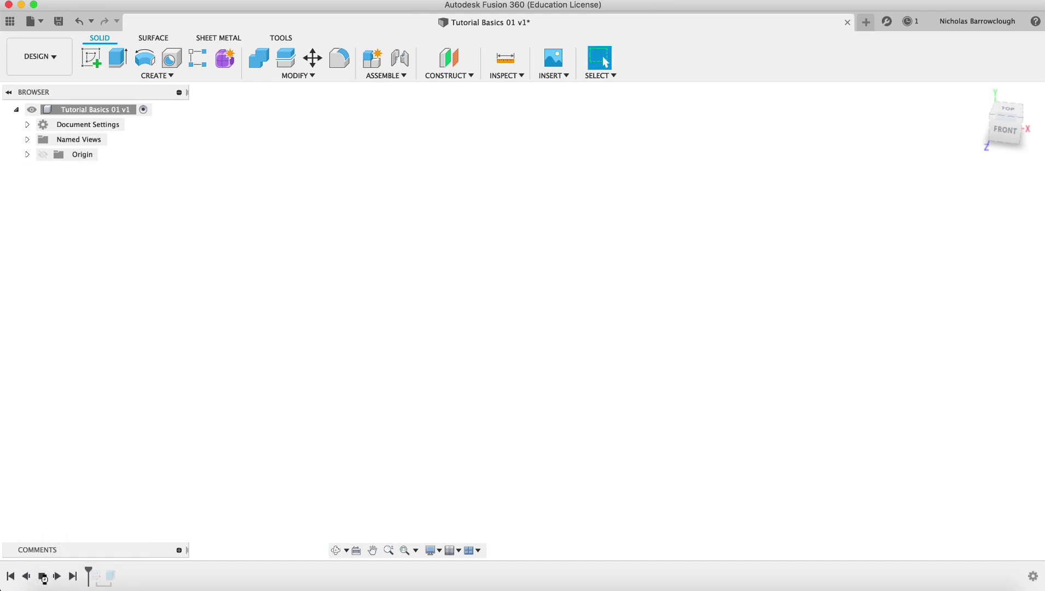
drag(88, 573, 114, 566)
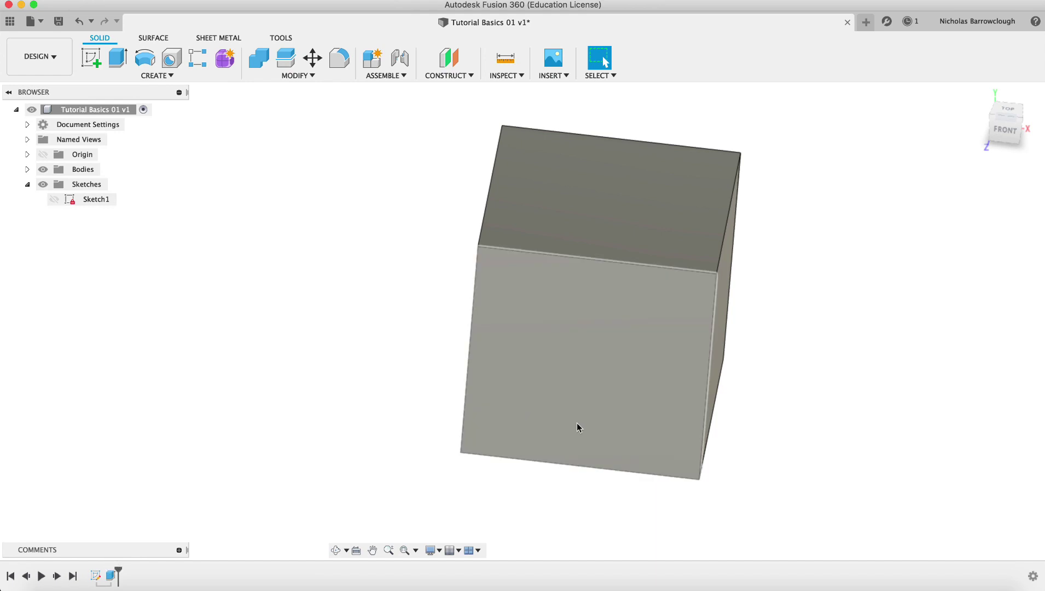
- Start a new sketch on the cube's front face and view that face straight on, filling the canvas
click(336, 550)
drag(508, 308, 532, 340)
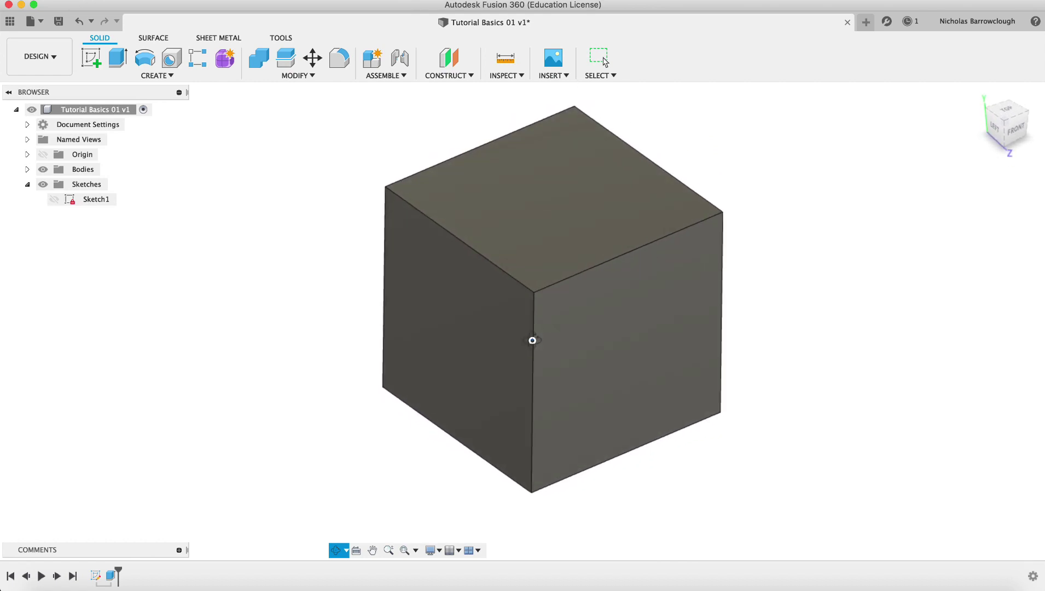
click(93, 60)
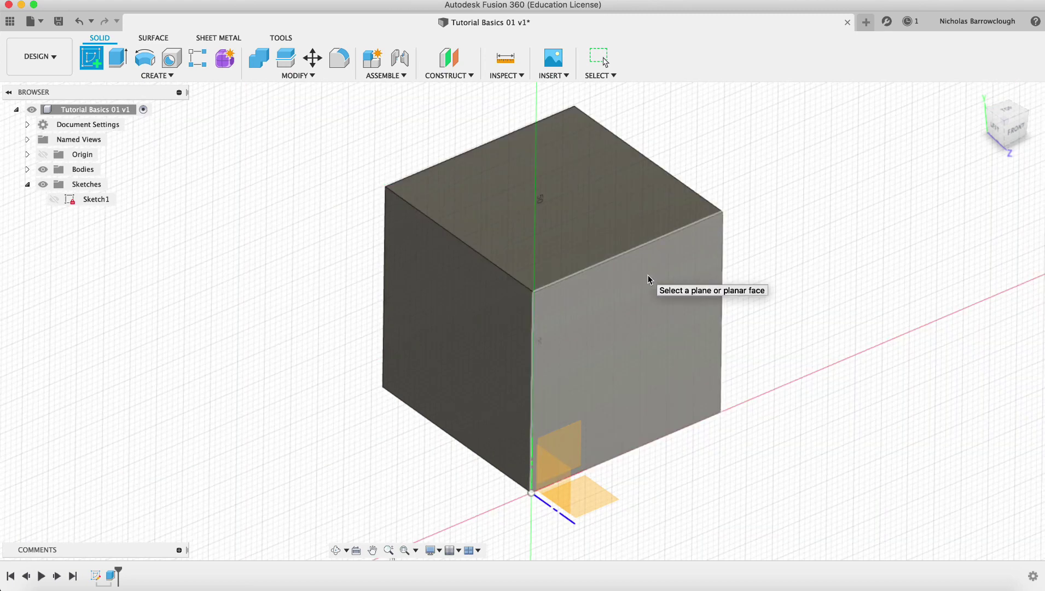
click(648, 276)
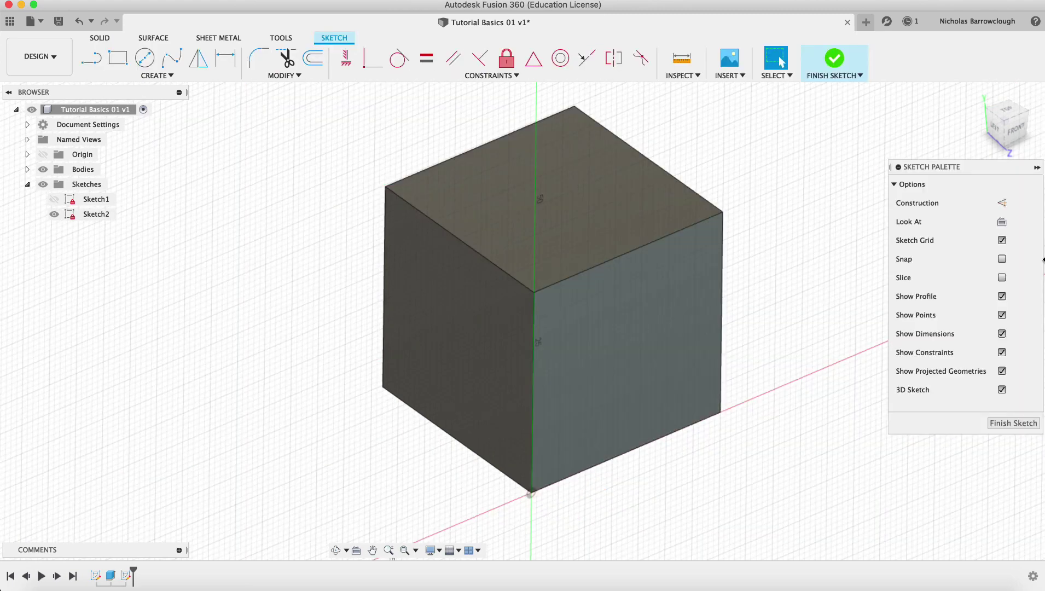
click(1003, 222)
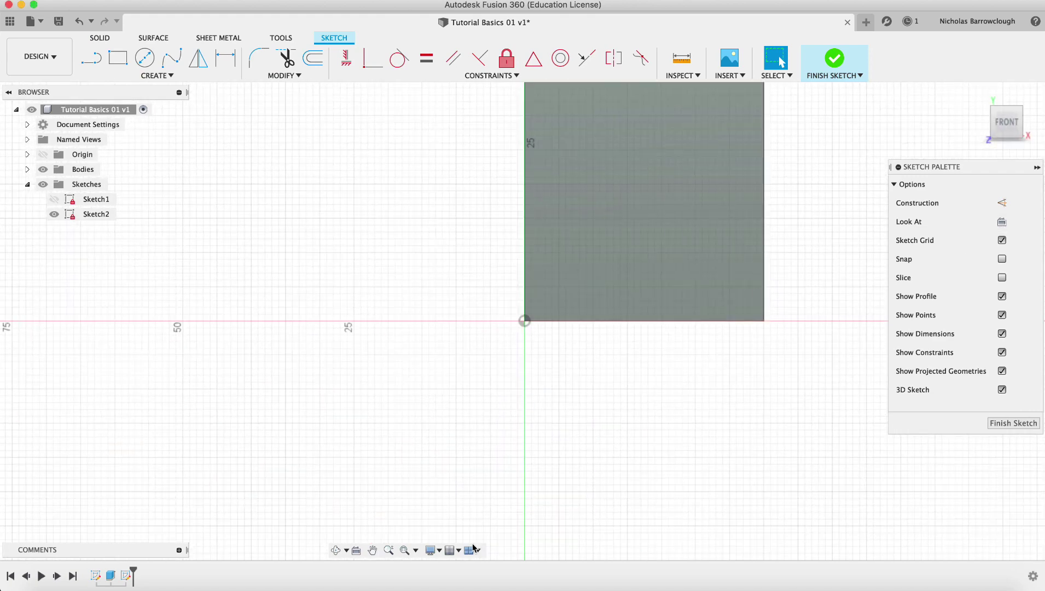
click(372, 550)
mouse_move(665, 230)
mouse_down()
mouse_move(530, 340)
mouse_move(599, 306)
mouse_up()
click(389, 550)
drag(583, 213, 583, 231)
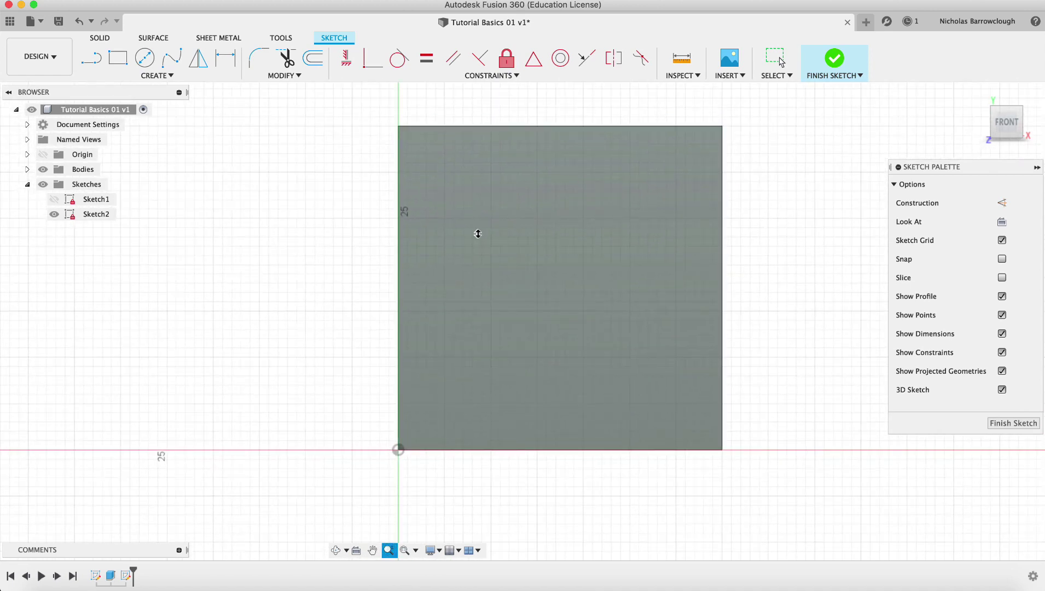
- Draw a 34 mm diameter circle at the centre of the front face and finish the sketch
click(146, 58)
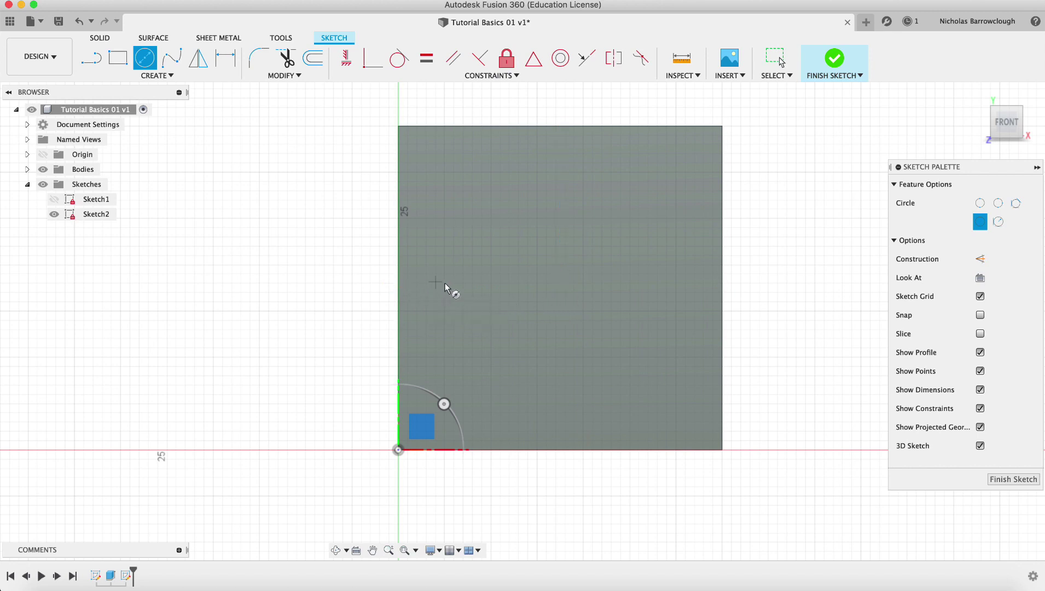
click(559, 287)
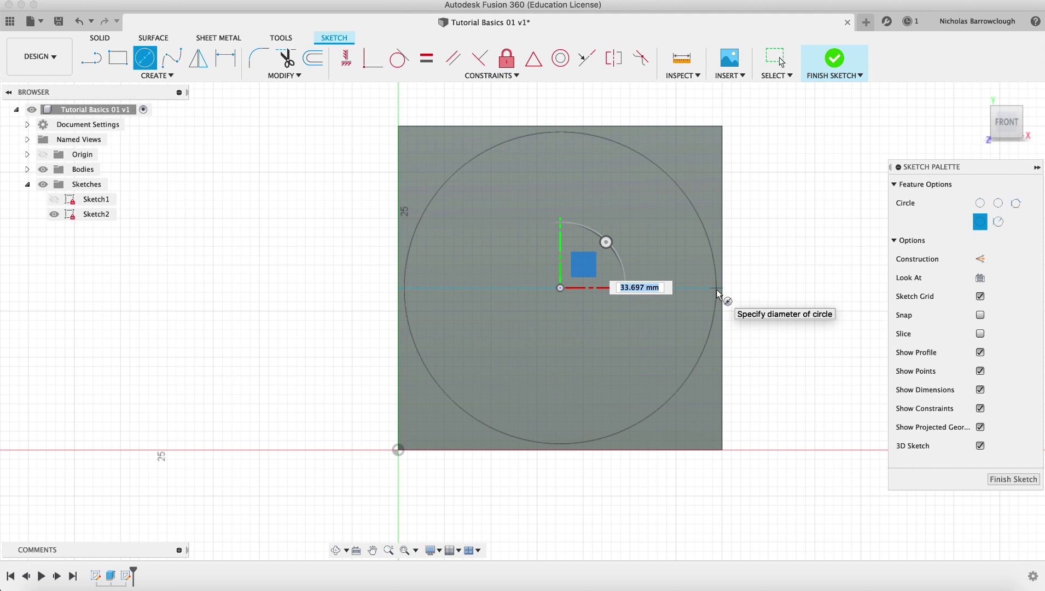
text(34)
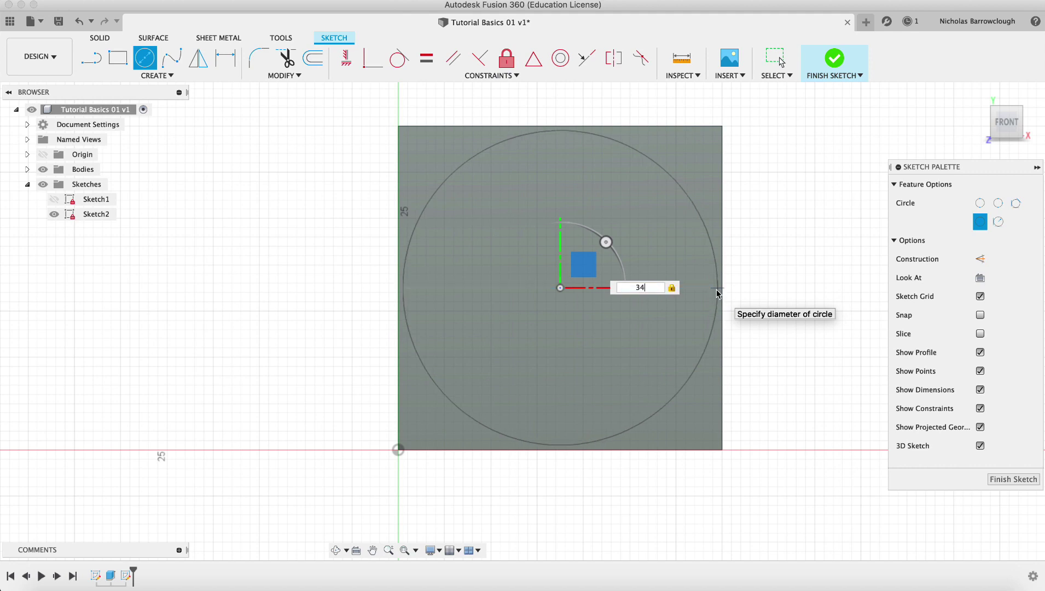
key(Return)
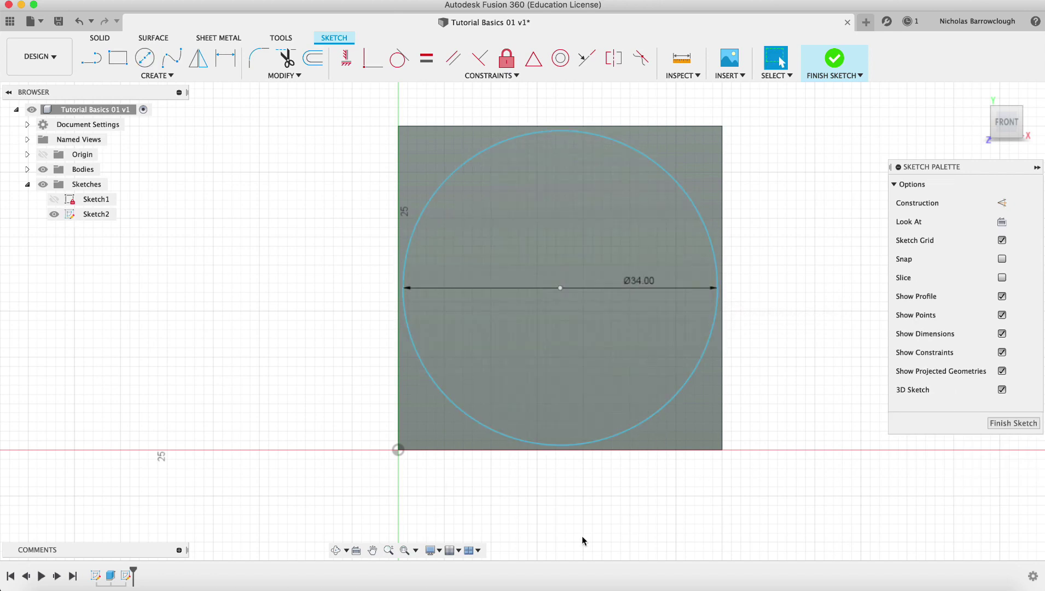
click(332, 548)
mouse_move(373, 305)
mouse_down()
mouse_move(458, 247)
mouse_move(471, 306)
mouse_move(471, 273)
mouse_move(534, 258)
mouse_move(538, 240)
mouse_move(514, 311)
mouse_move(593, 293)
mouse_up()
click(1012, 423)
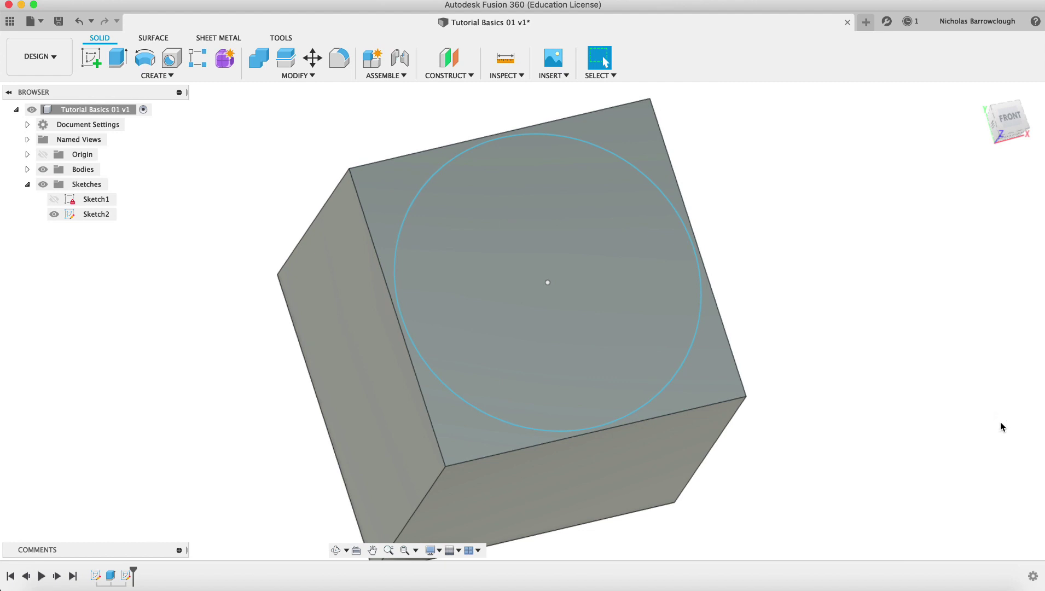
- Extrude the circle profile outward from the cube's front face with a distance of 10 mm
click(119, 59)
click(516, 176)
drag(550, 278, 457, 388)
click(337, 550)
drag(450, 258, 496, 263)
key(Escape)
click(992, 261)
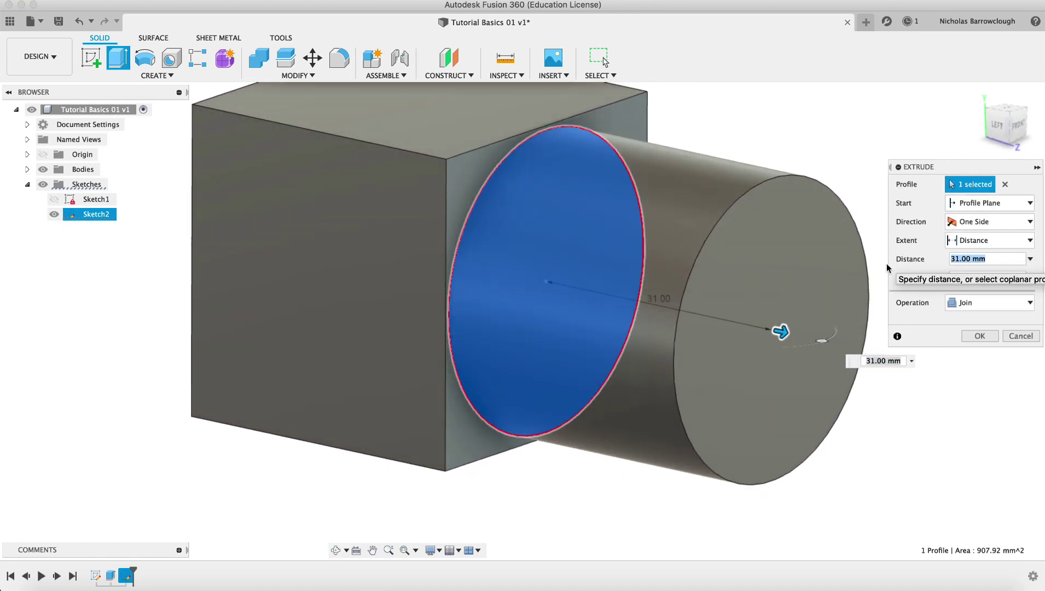
text(10)
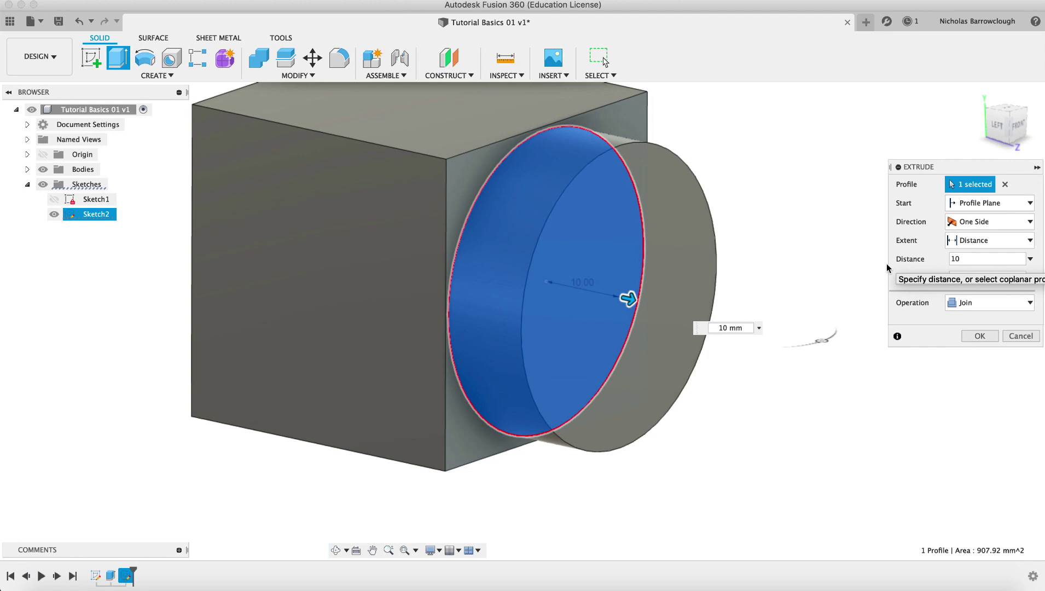
- Try New Body as the extrusion's operation, set it back to Join and complete the extrusion
click(992, 301)
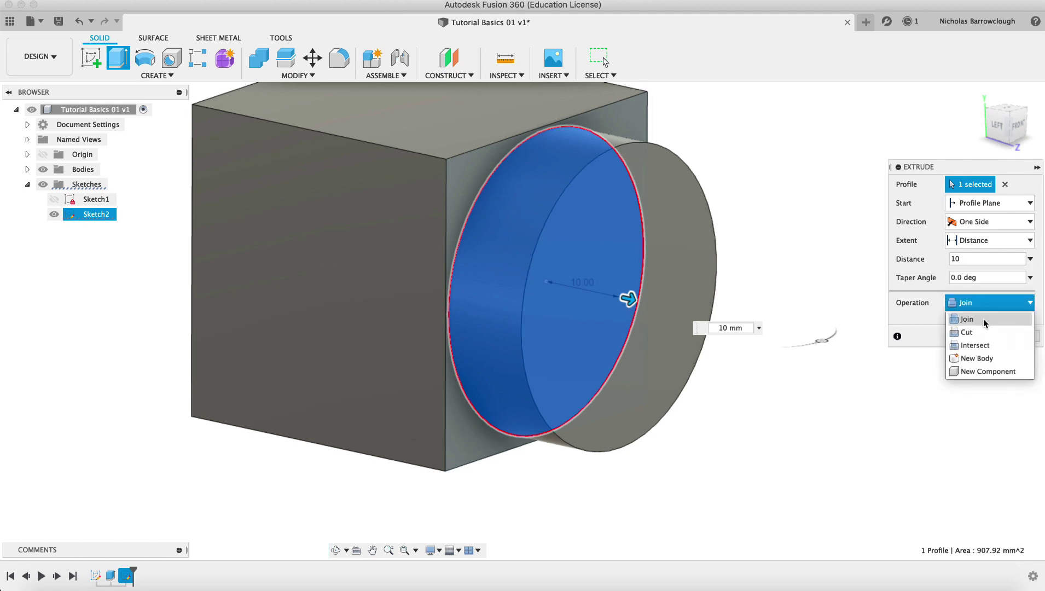
click(977, 357)
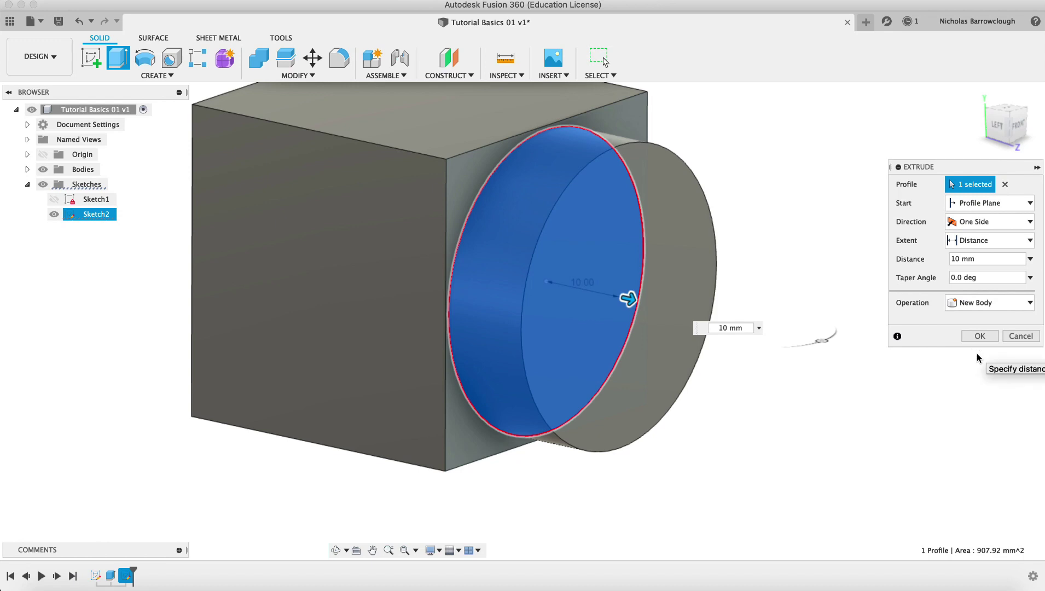
click(987, 303)
click(973, 317)
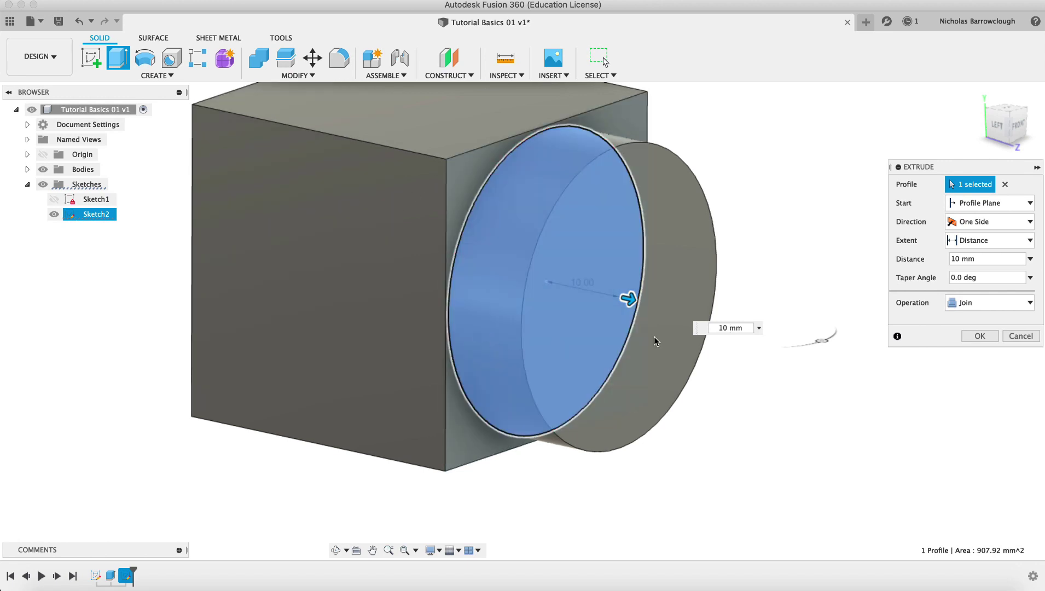
click(979, 336)
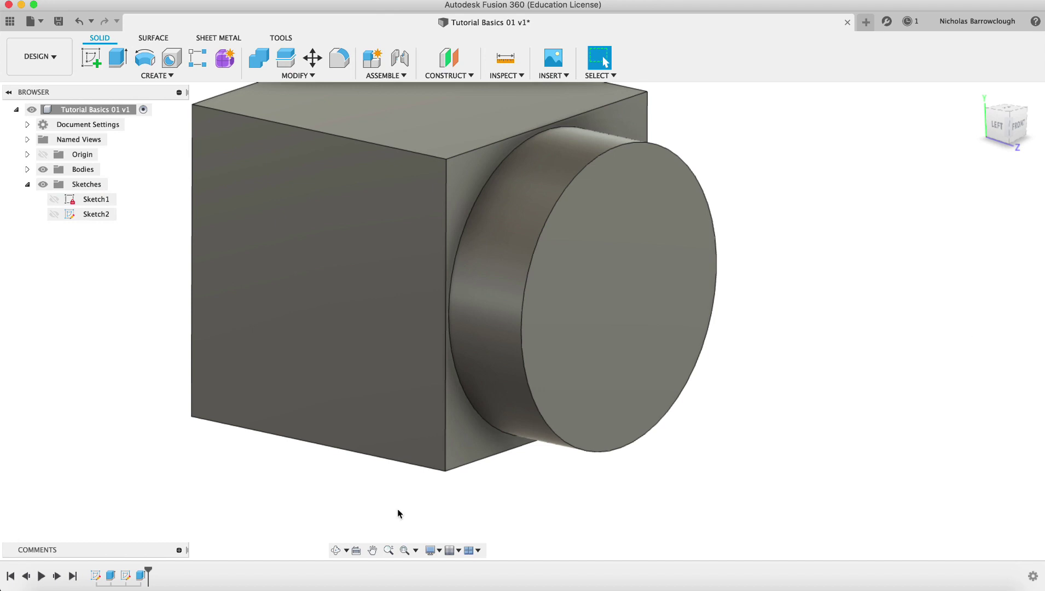
- Roll the design history back to just after the first sketch and replay it up to the joined cylinder
click(336, 549)
drag(581, 332, 618, 262)
click(389, 549)
drag(509, 297, 495, 241)
key(Escape)
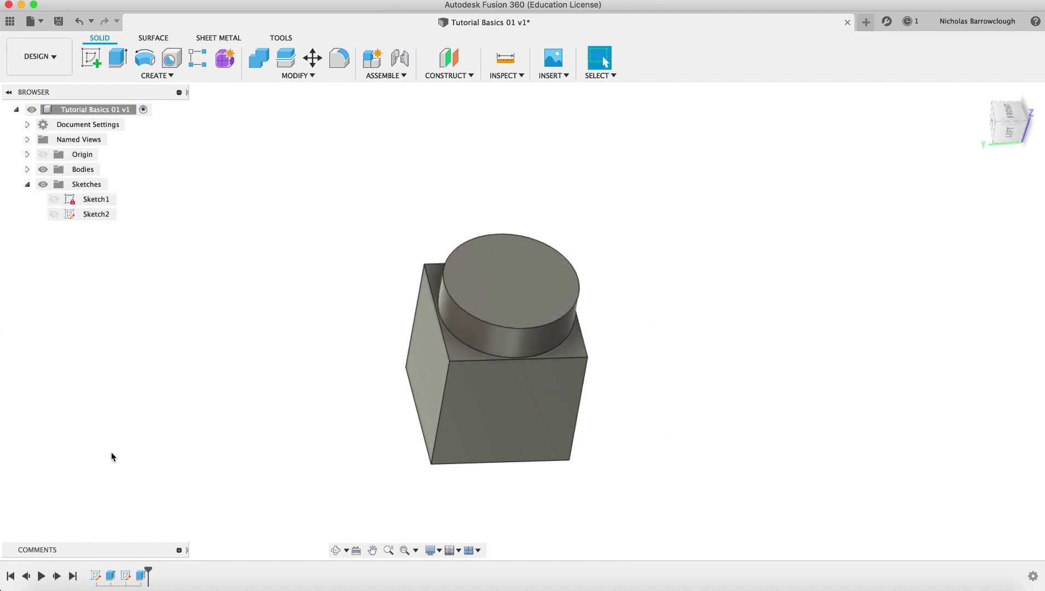
drag(148, 571, 99, 574)
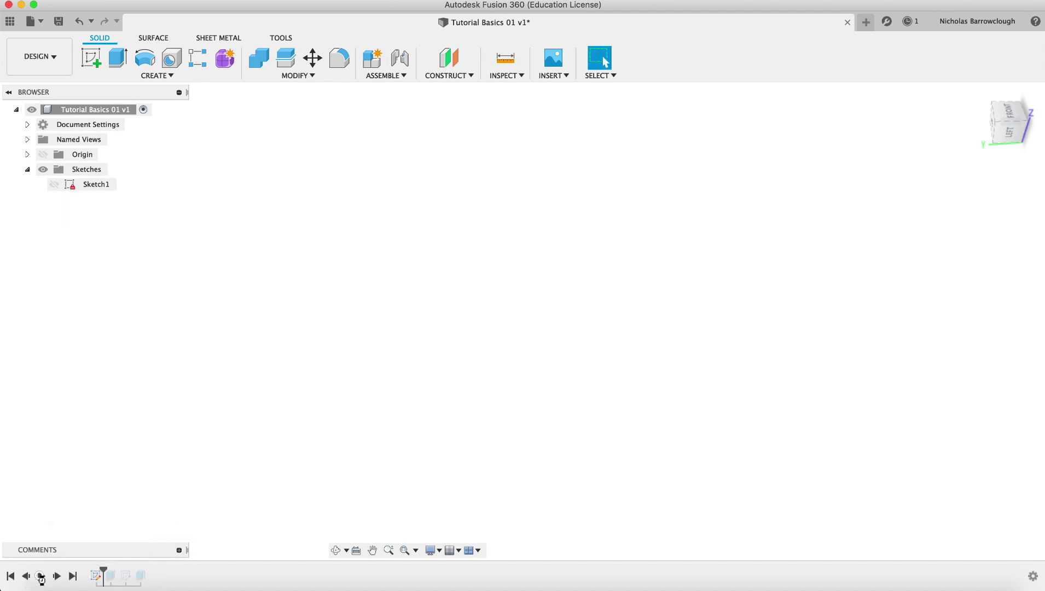
click(40, 577)
drag(111, 569, 114, 571)
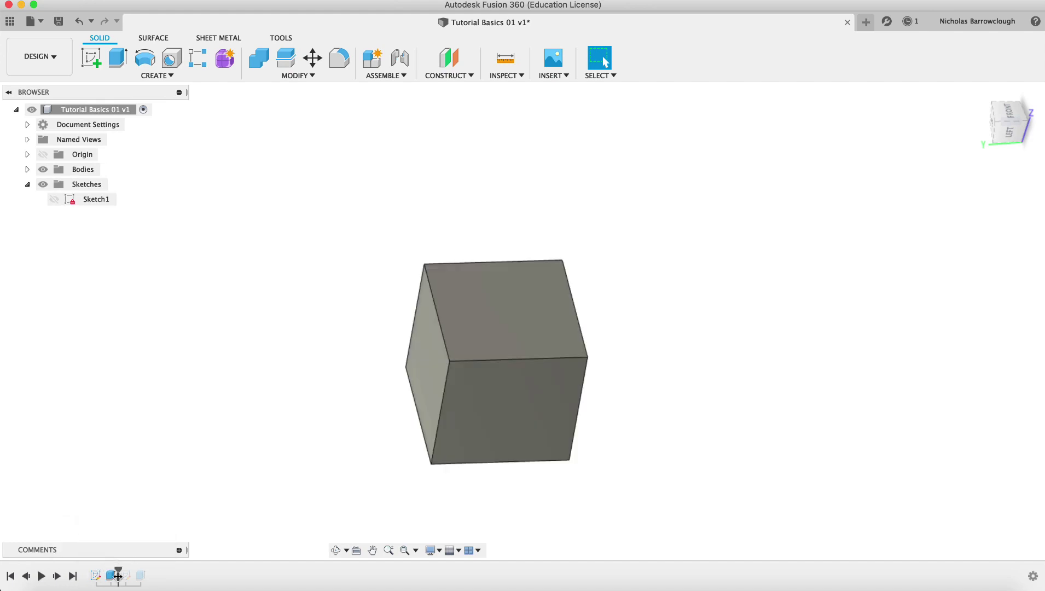
drag(118, 569, 148, 570)
click(41, 576)
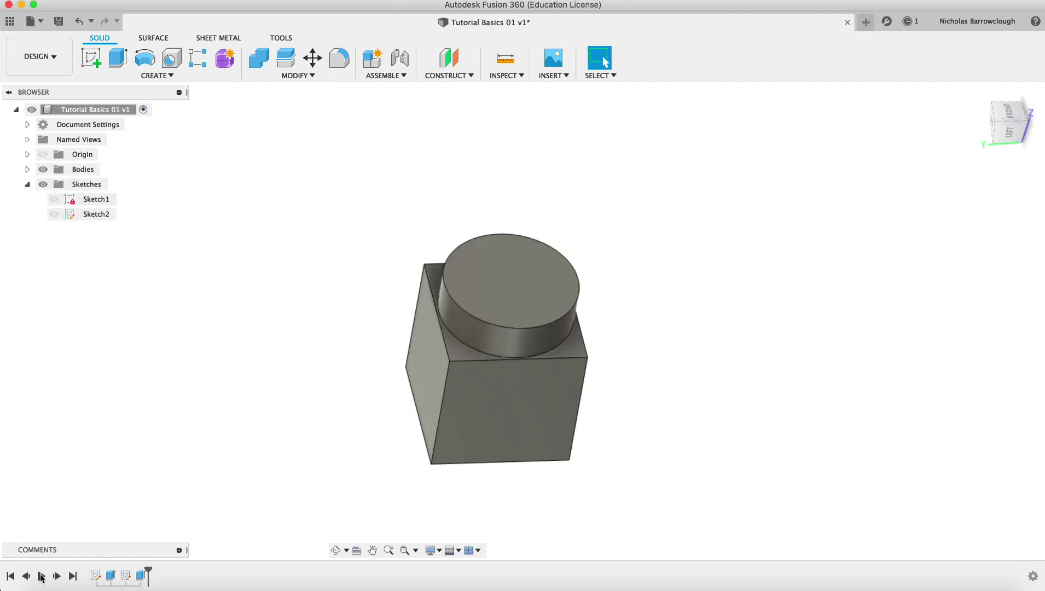
- List the design's bodies and select Body1 to check which geometry it includes
click(335, 550)
drag(489, 343, 467, 353)
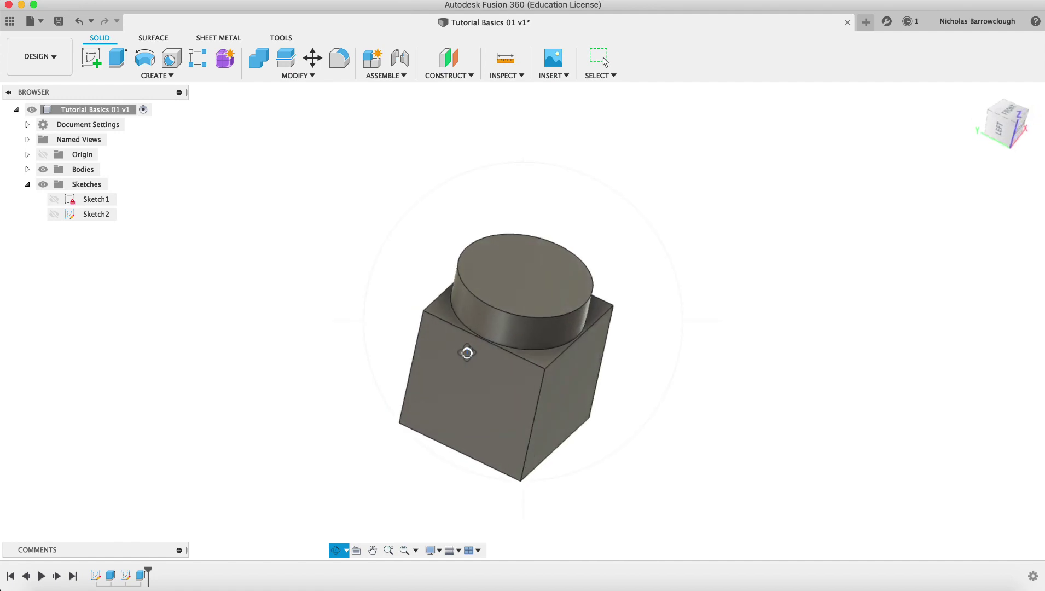
key(Escape)
click(27, 170)
click(88, 187)
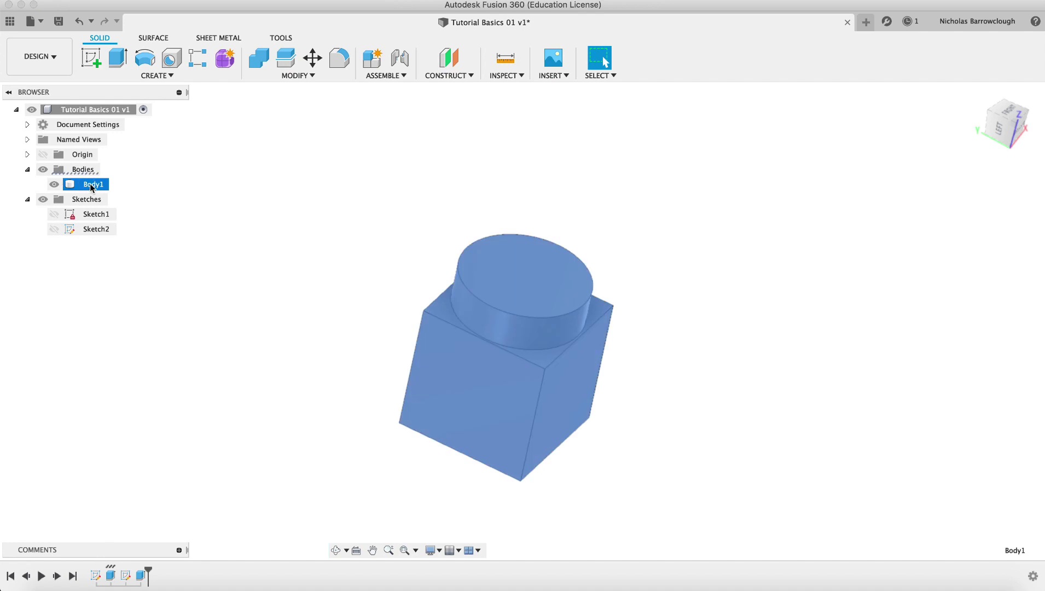
- Rename Body1 as Interesting shape 1 and collapse the list of sketches
double_click(92, 186)
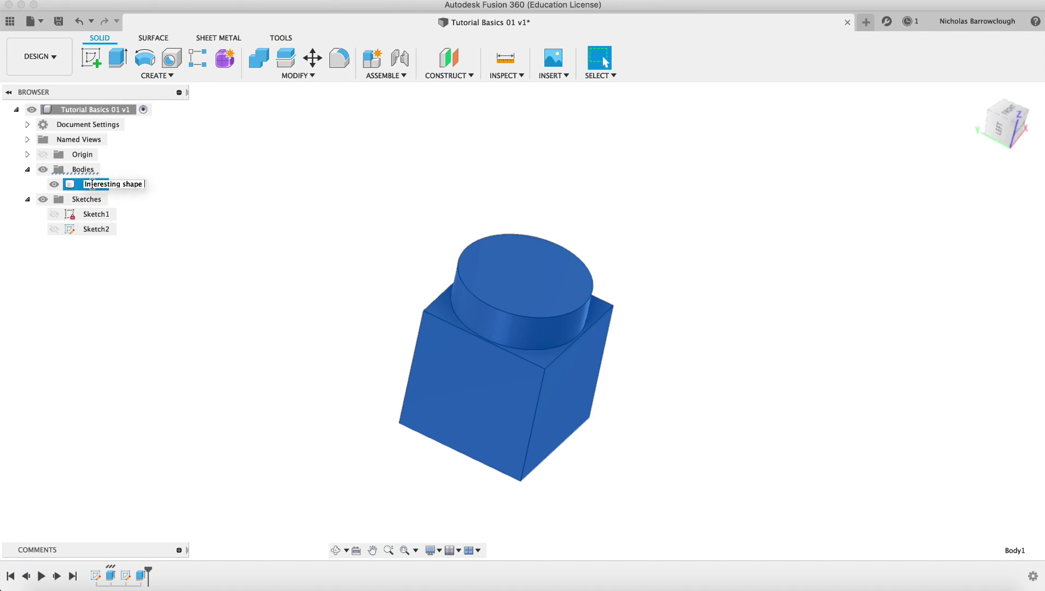
key(Return)
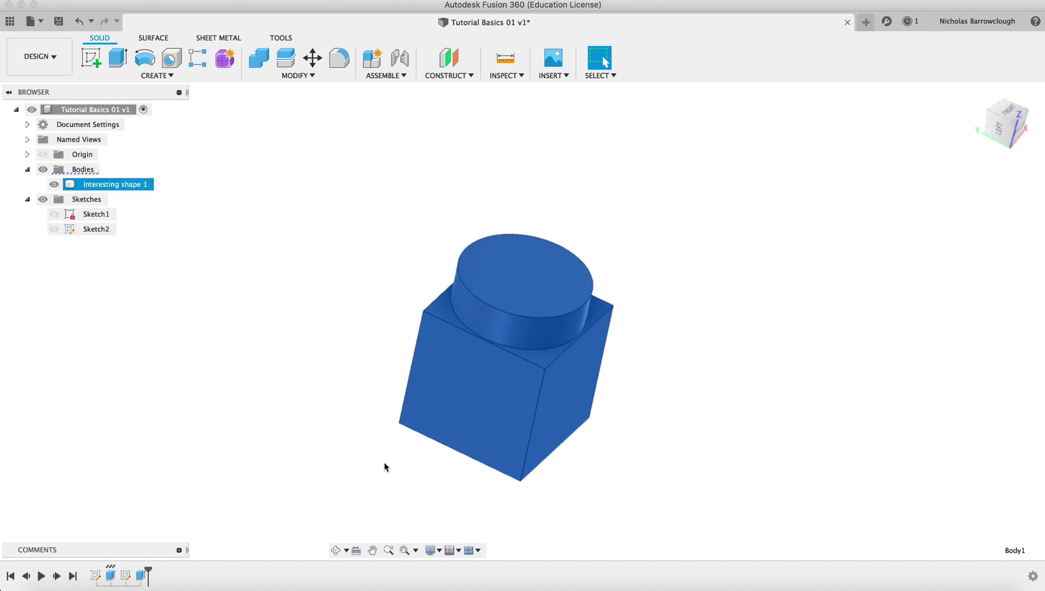
click(27, 200)
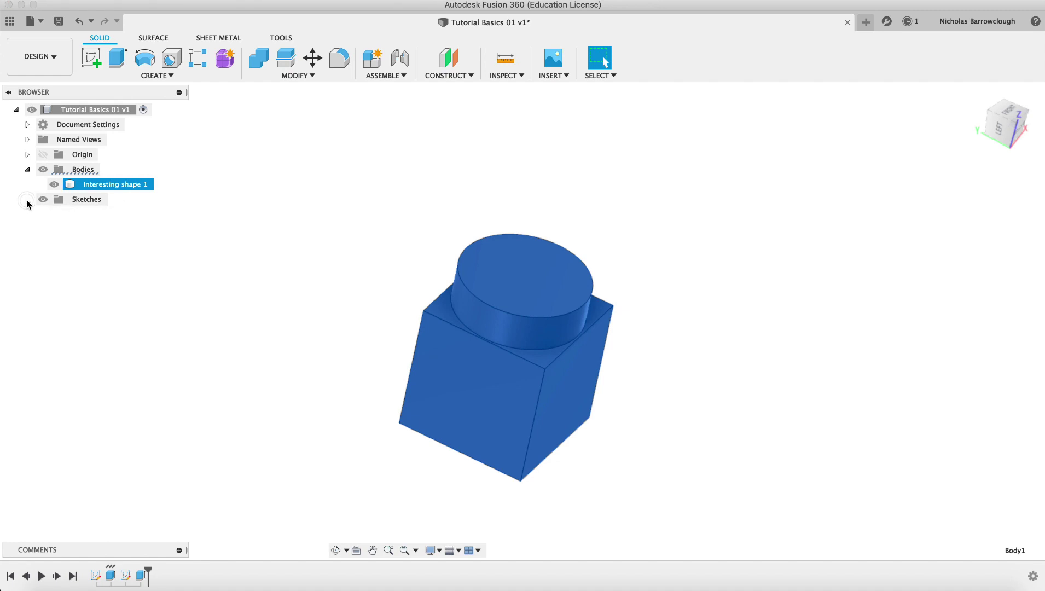
- Duplicate the Interesting shape 1 body by copy and paste, moving the copy by a Y distance of -40 mm
right_click(124, 187)
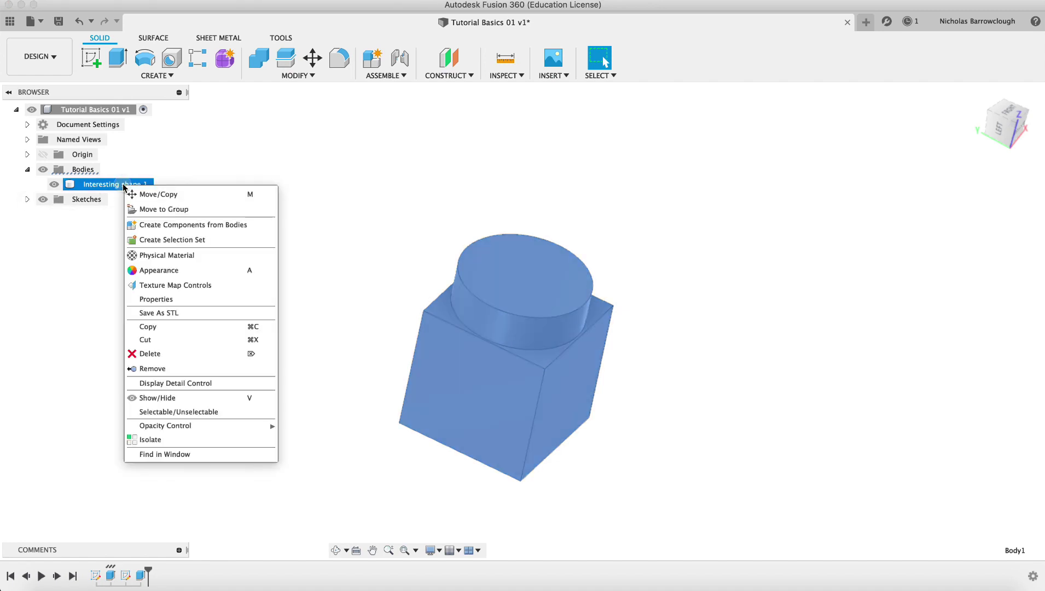
click(153, 327)
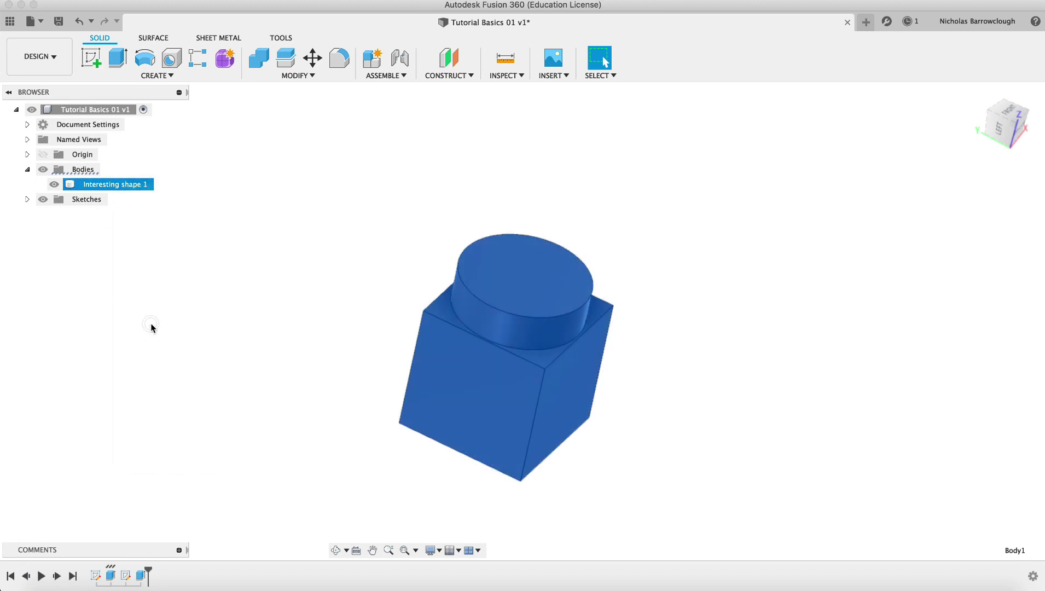
right_click(118, 187)
click(144, 355)
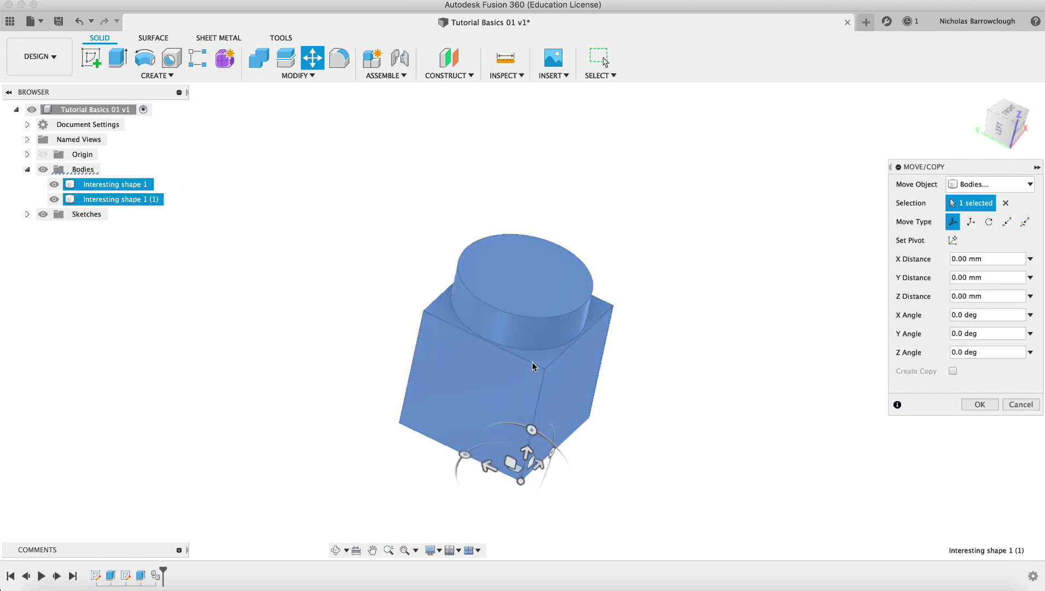
drag(488, 466, 639, 510)
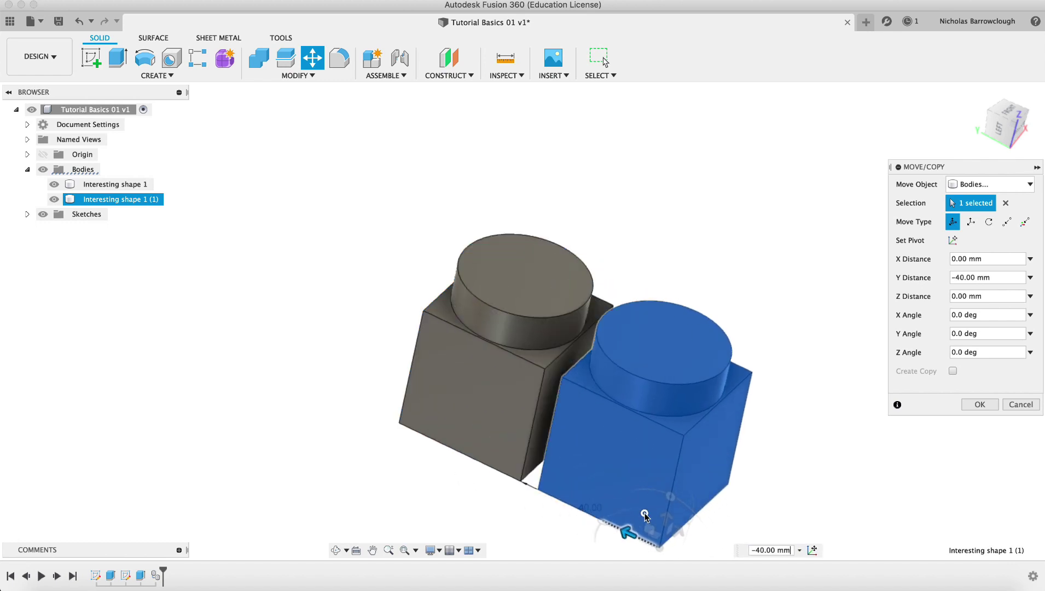
click(977, 405)
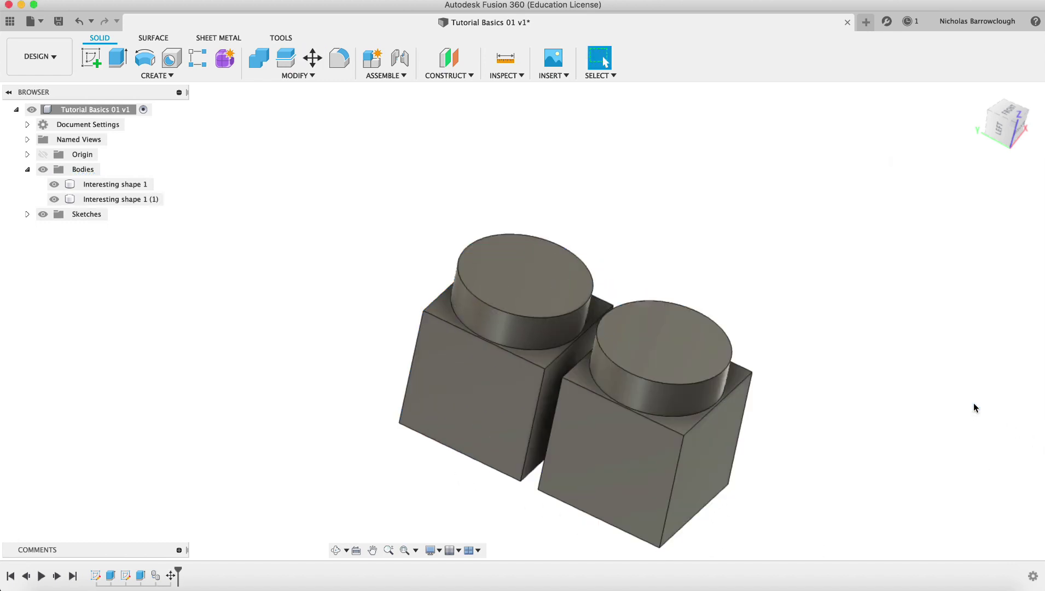
- Rename the copied body as Interesting shape 2
click(333, 551)
drag(497, 329, 569, 364)
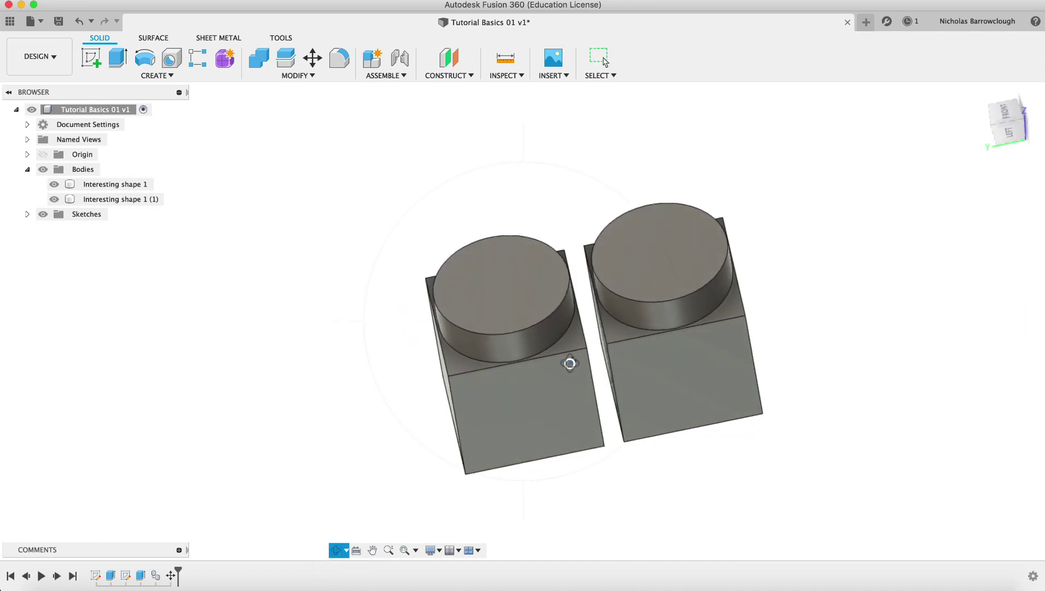
key(Escape)
click(138, 200)
click(137, 200)
key(Right)
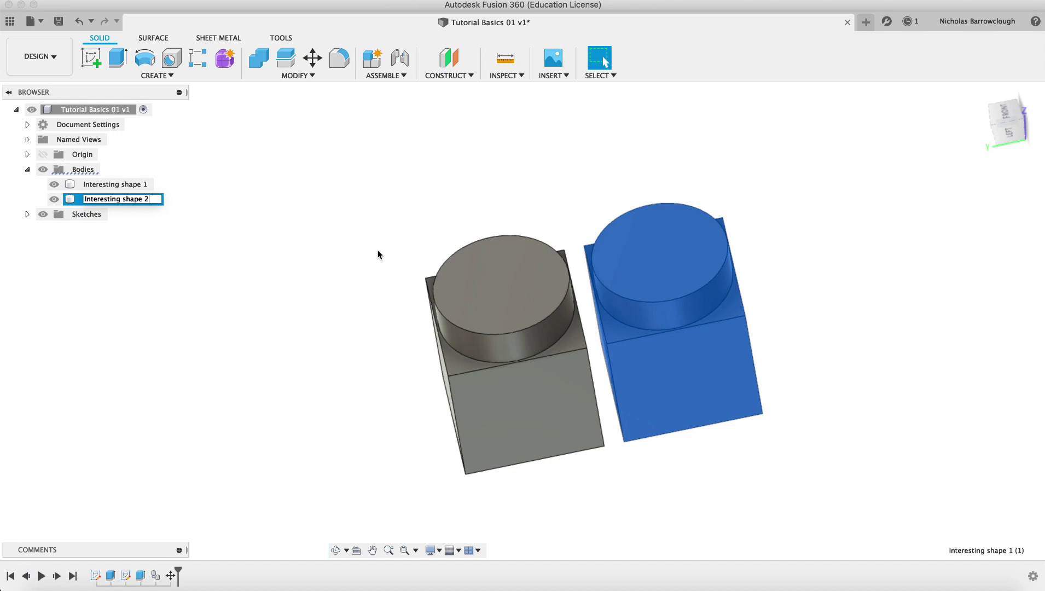
text(2)
key(Return)
- Start a new sketch on the left side face of the cube in Interesting shape 1
click(304, 305)
click(335, 550)
drag(594, 354, 565, 365)
key(Escape)
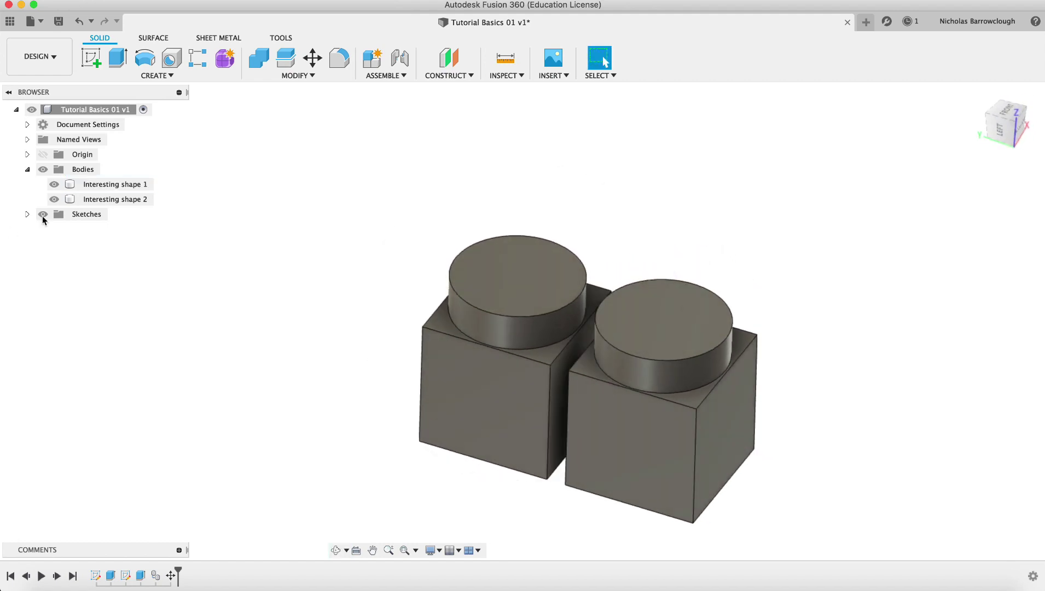
click(118, 186)
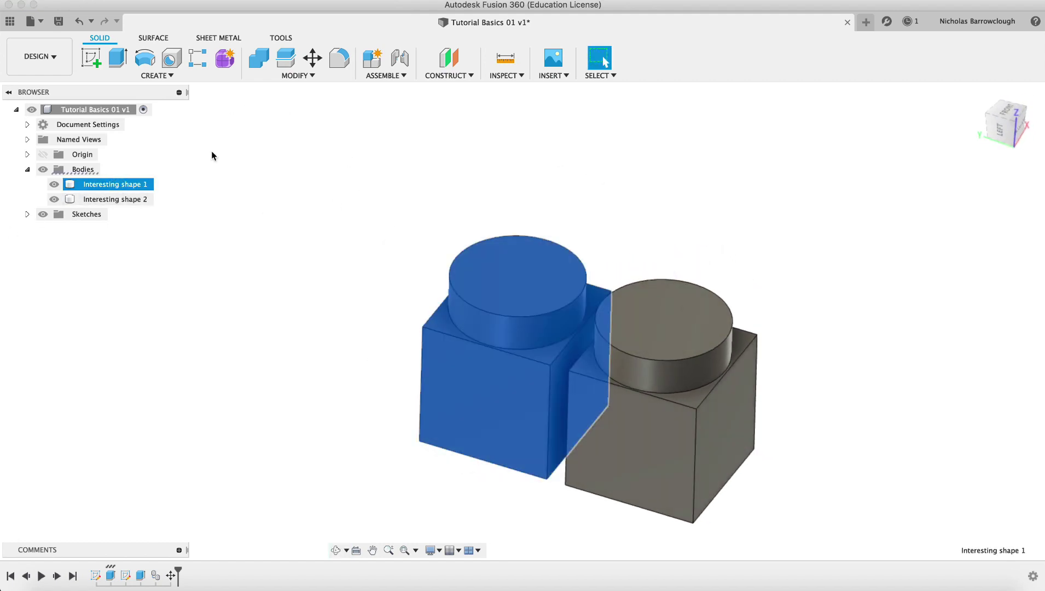
click(91, 58)
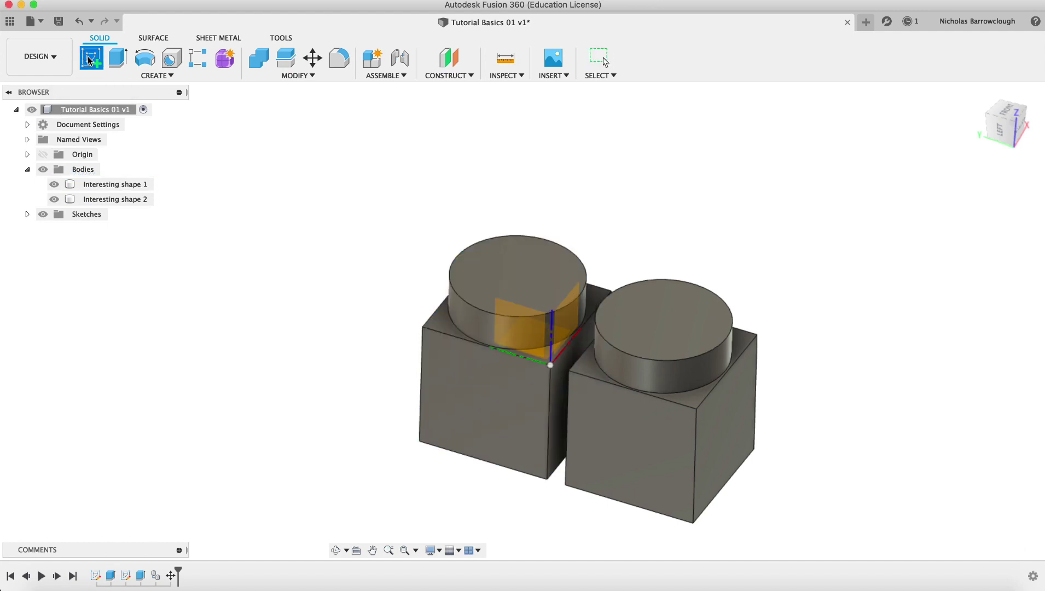
click(463, 405)
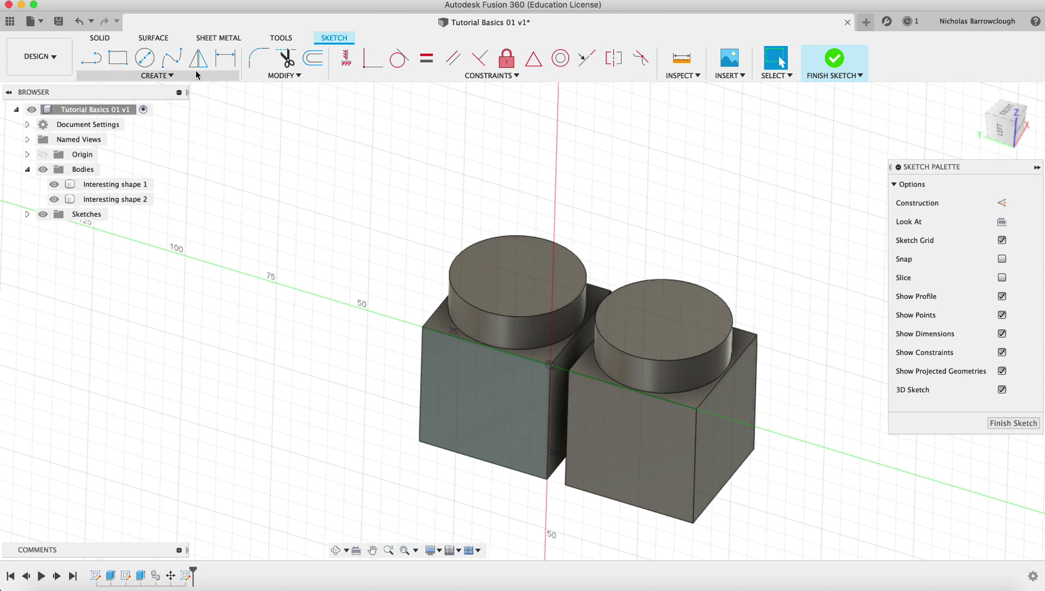
click(170, 77)
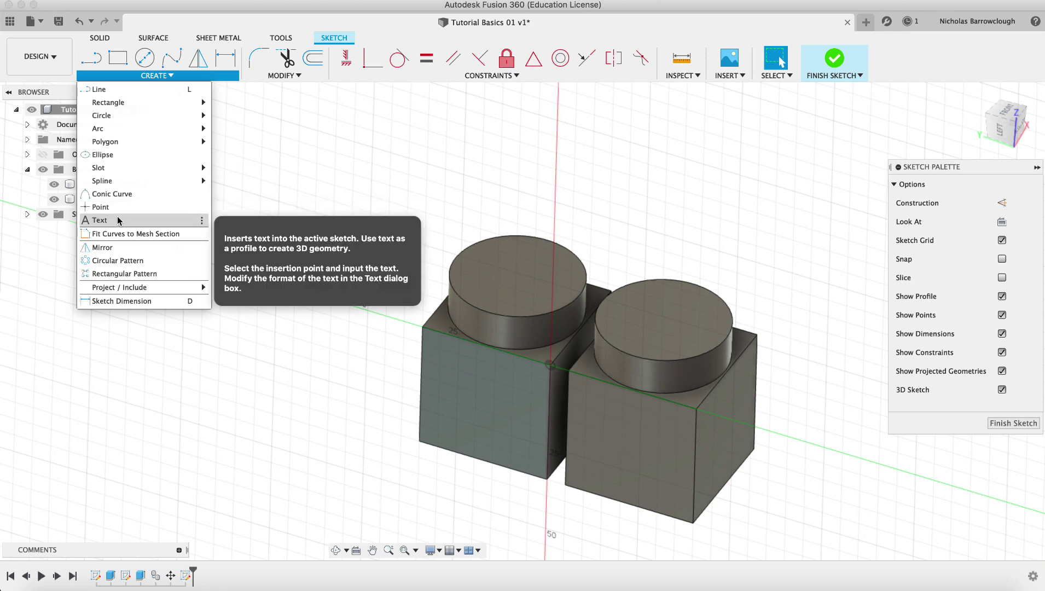
mouse_move(113, 109)
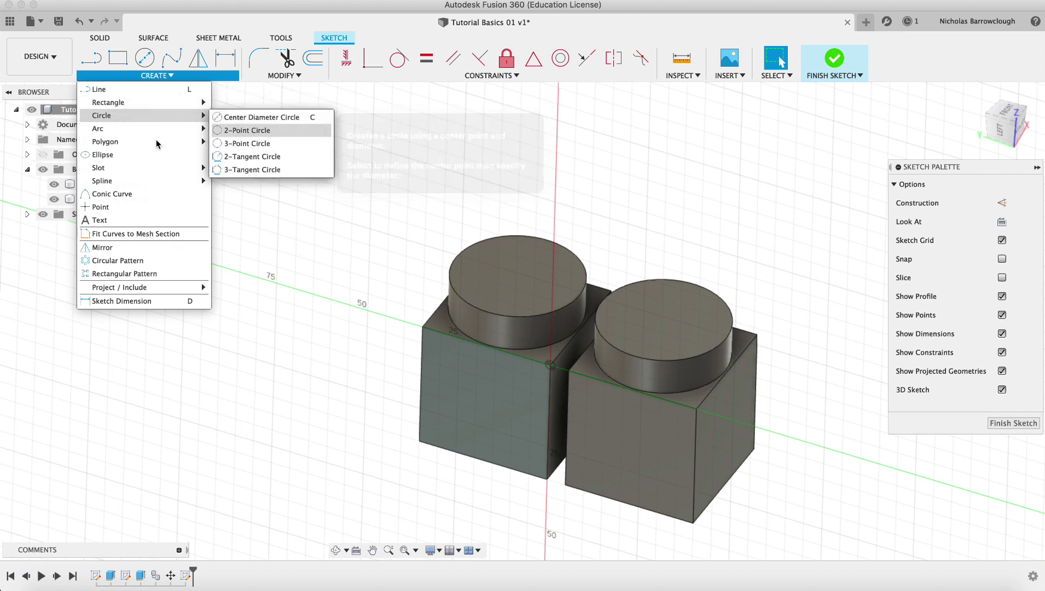
mouse_move(147, 141)
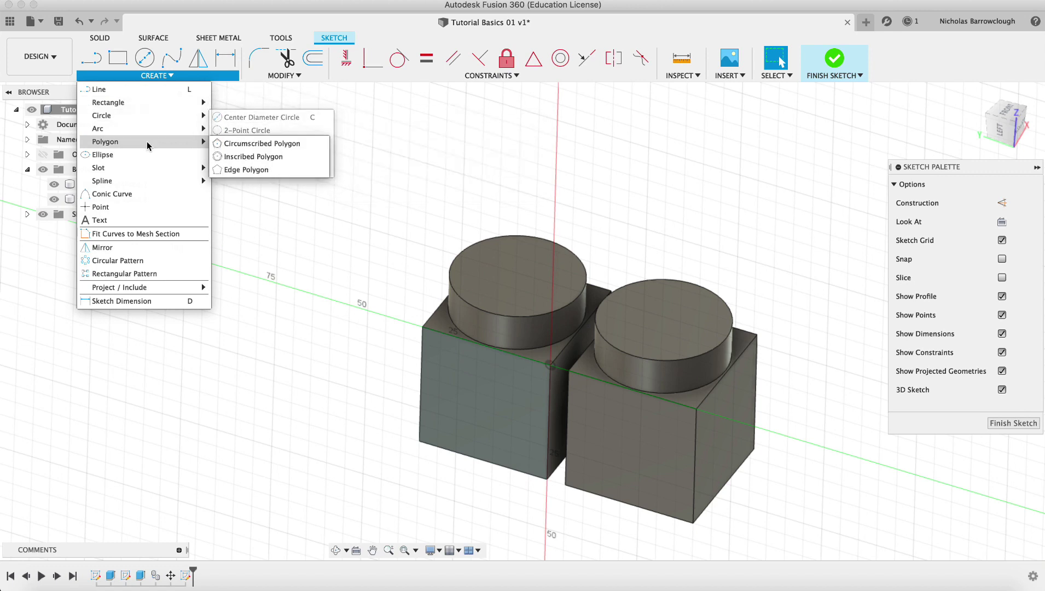
click(256, 169)
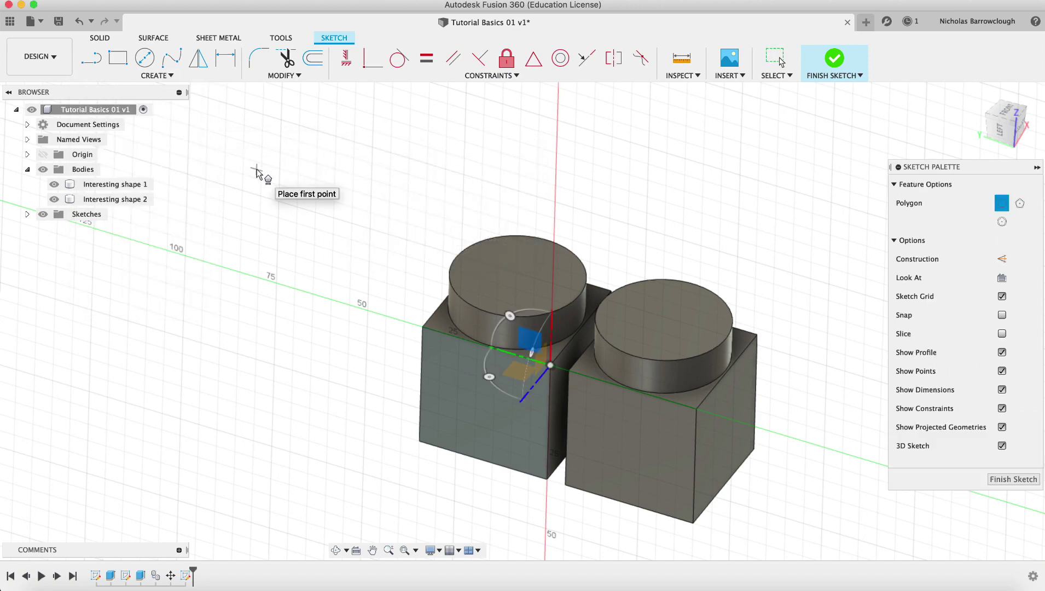
- View the sketch face straight on and draw a 10 mm guide line at 45 degrees inward from its lower corner away from the cylinder
click(1002, 279)
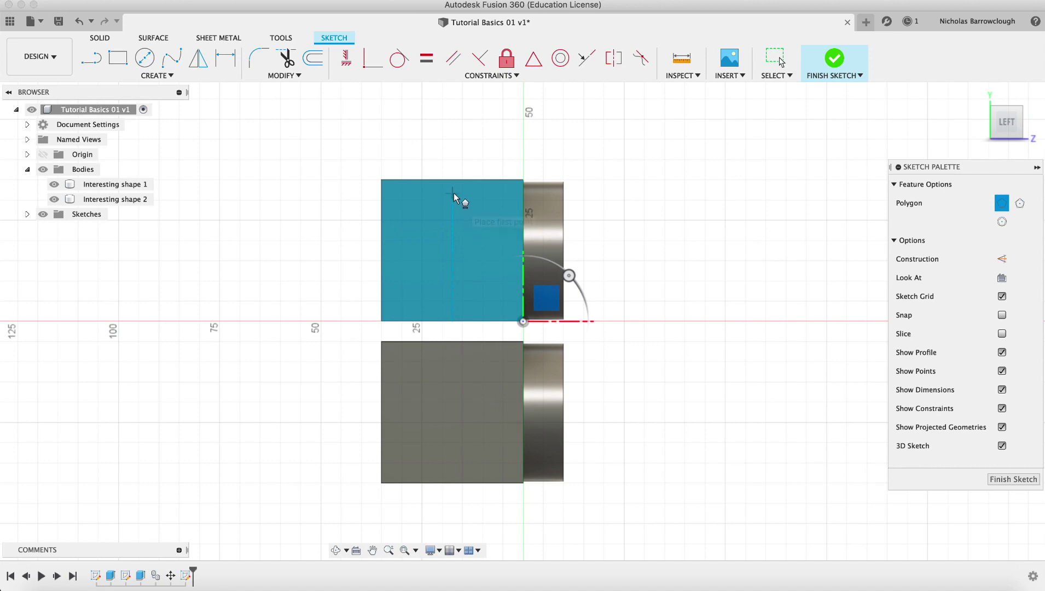
scroll(451, 195, up, 2)
scroll(384, 237, up, 2)
scroll(384, 236, up, 2)
scroll(385, 237, down, 2)
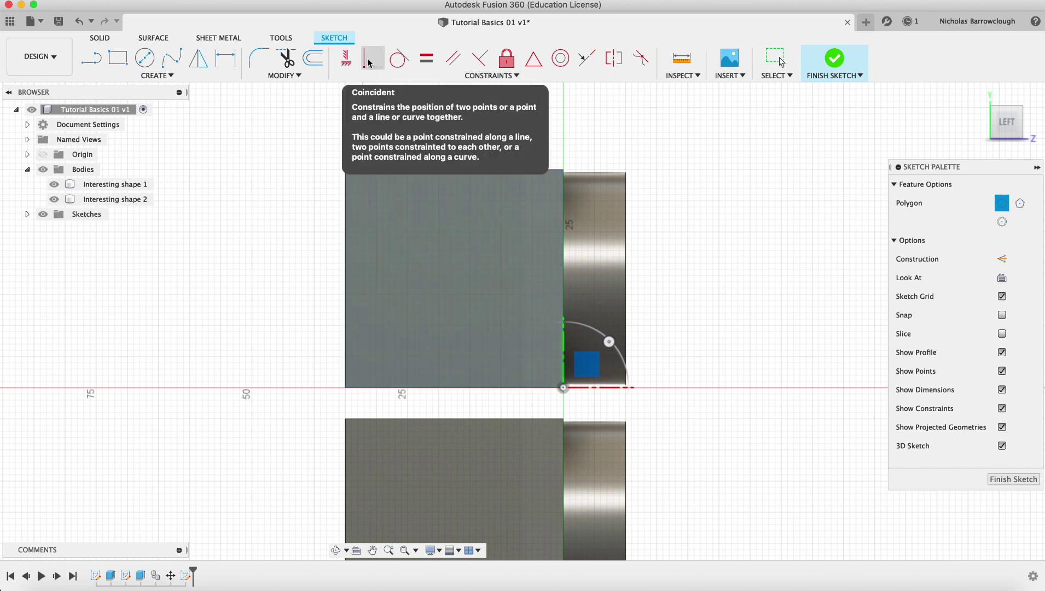
click(99, 63)
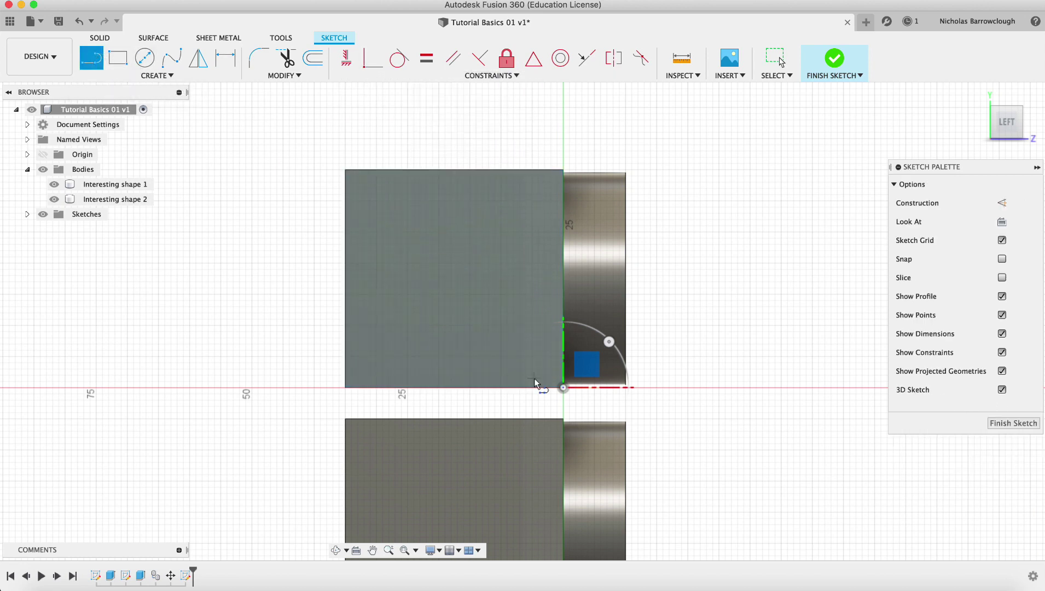
click(345, 388)
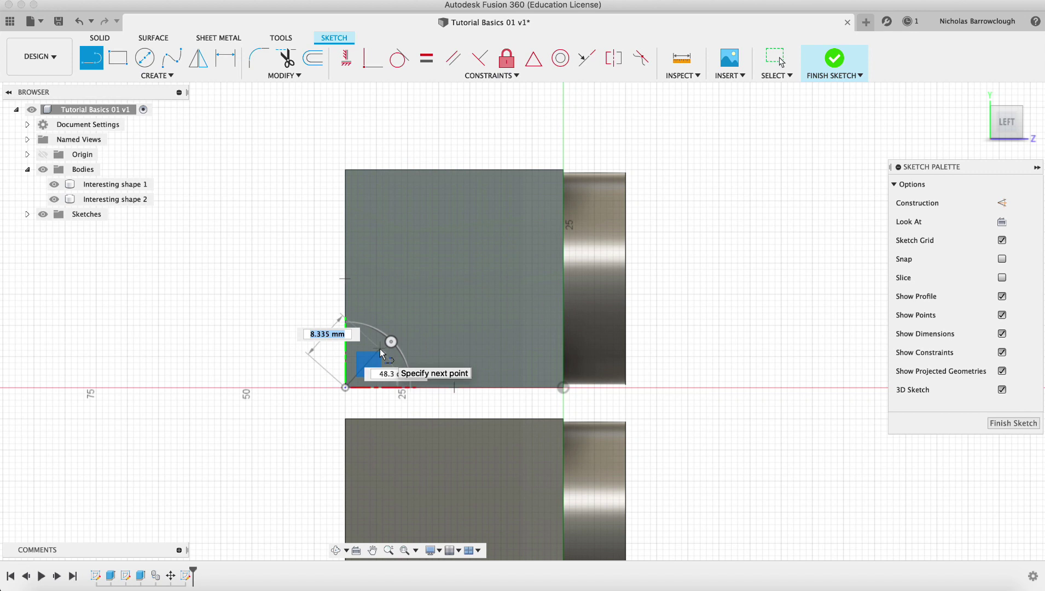
text(10)
key(Tab)
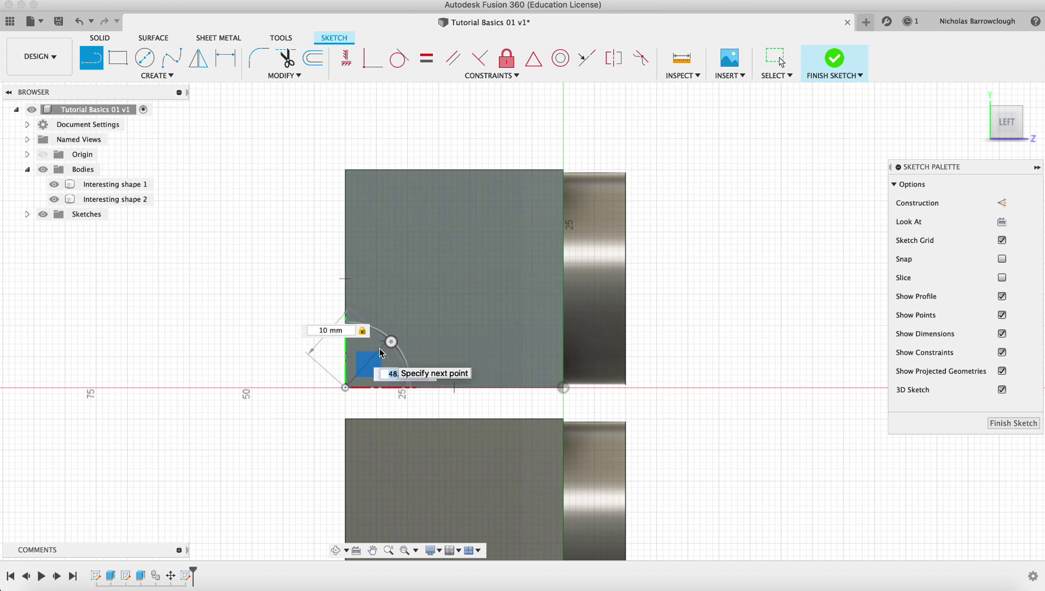
text(45)
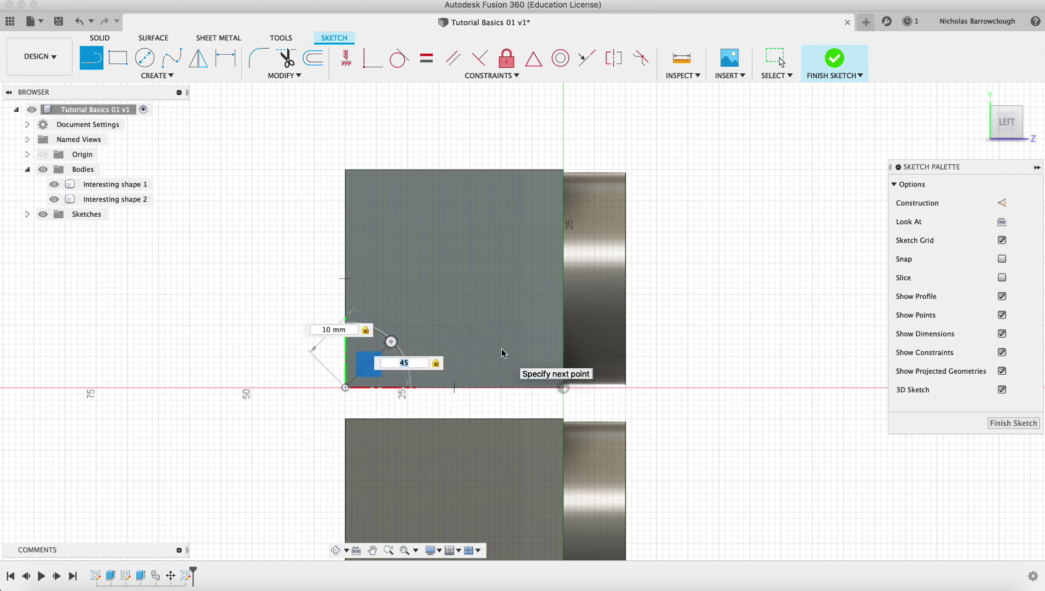
key(Return)
key(Escape)
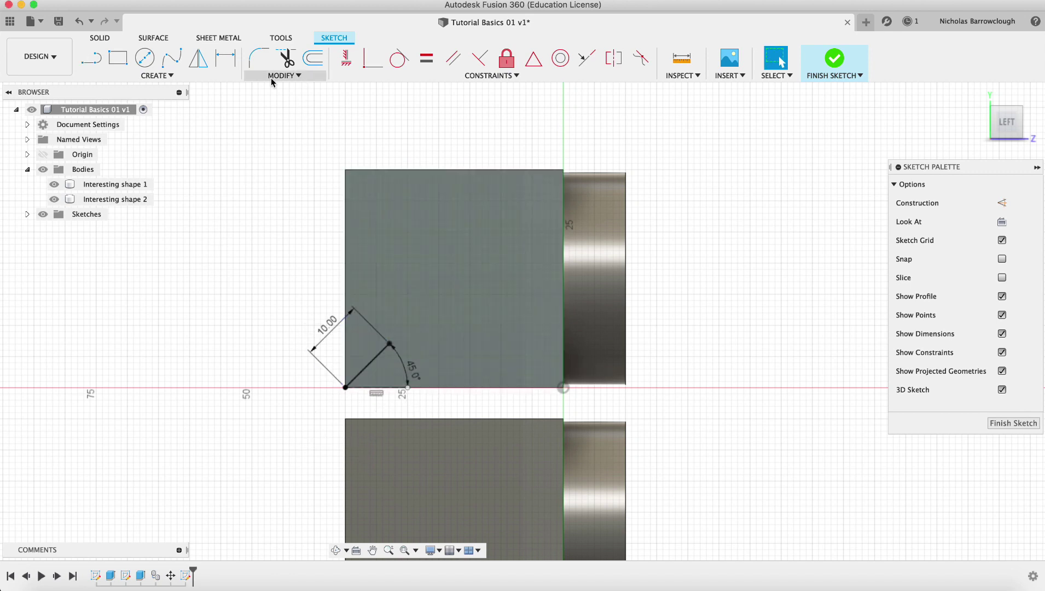
- Draw a three-sided edge polygon starting at the guide line's inner end, continuing diagonally across the face and placed on its lower side
click(157, 74)
mouse_move(142, 141)
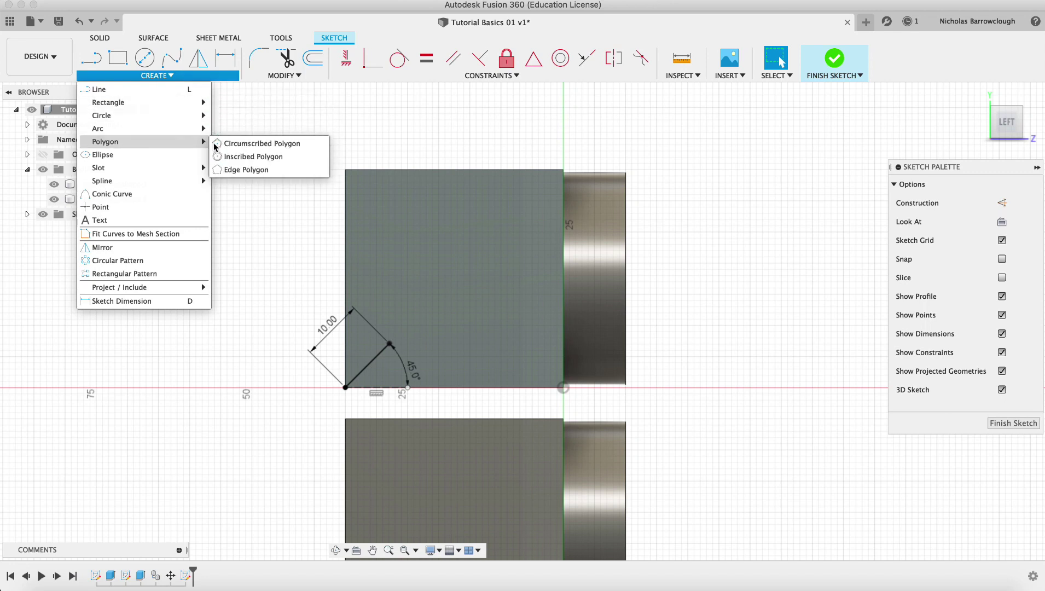
click(230, 170)
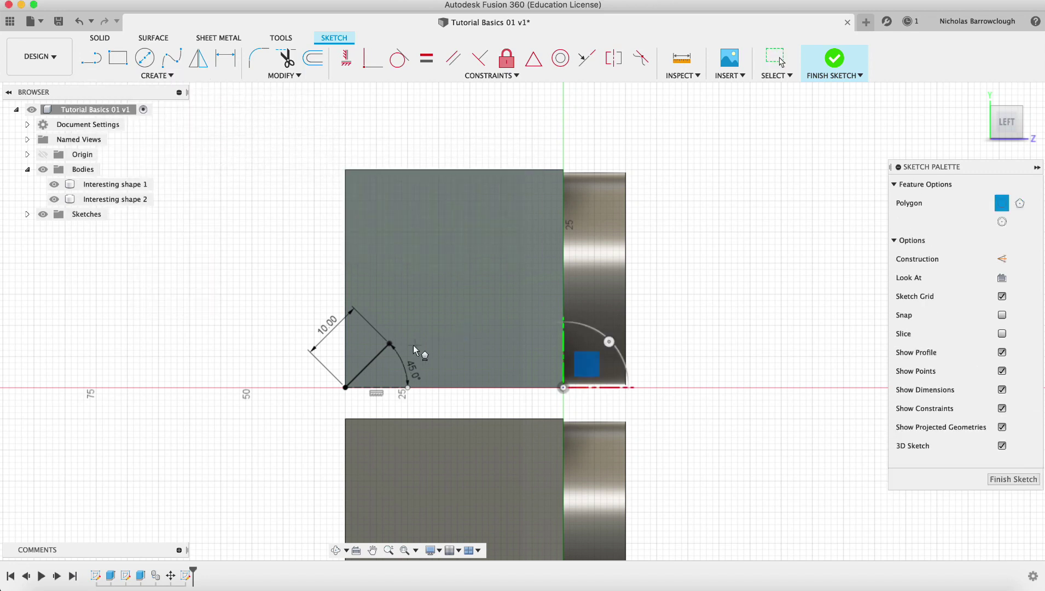
click(389, 344)
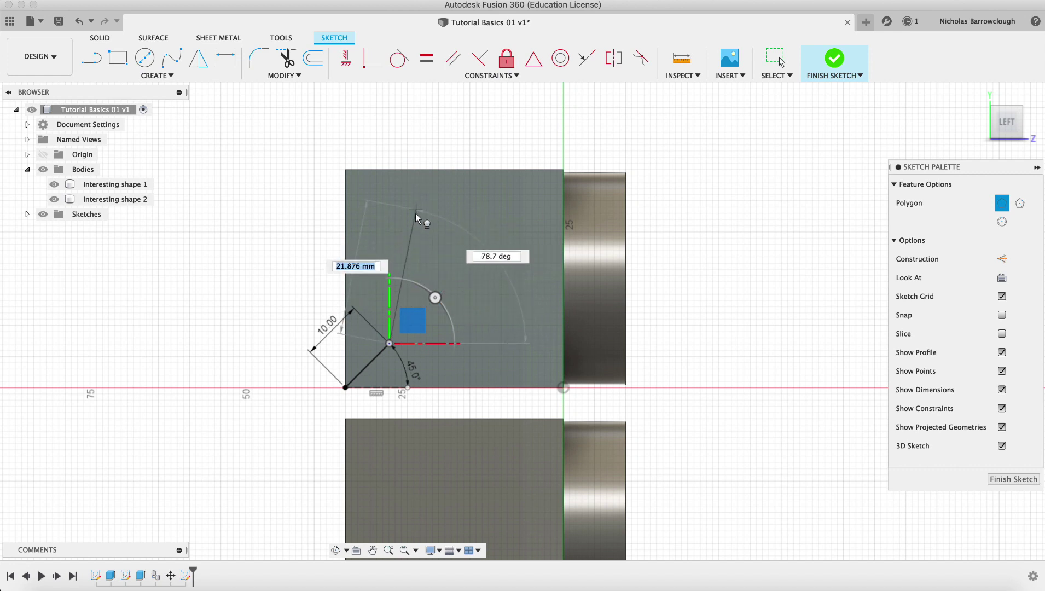
click(504, 229)
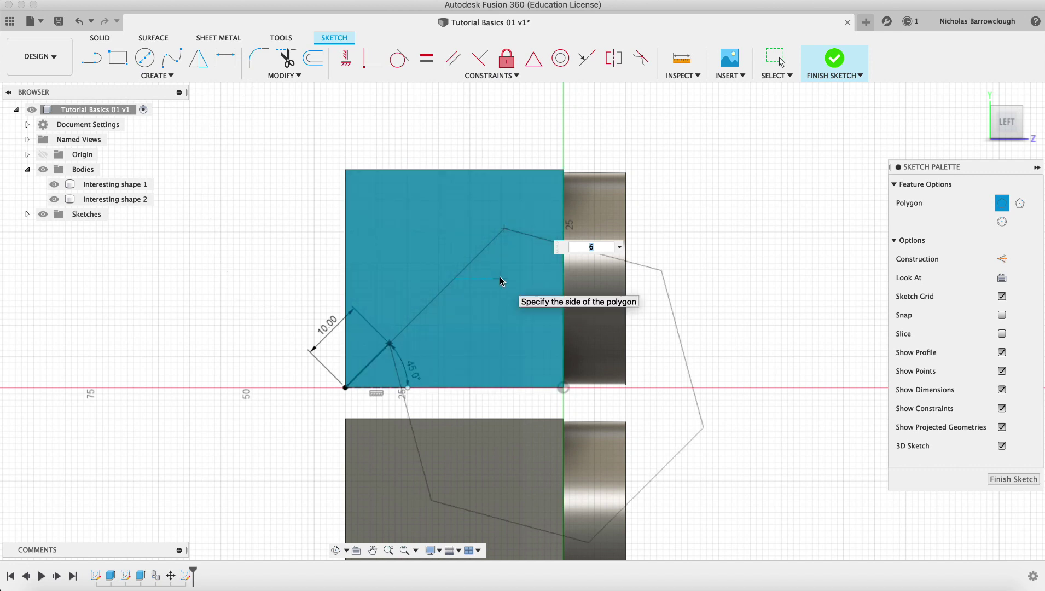
key(BackSpace)
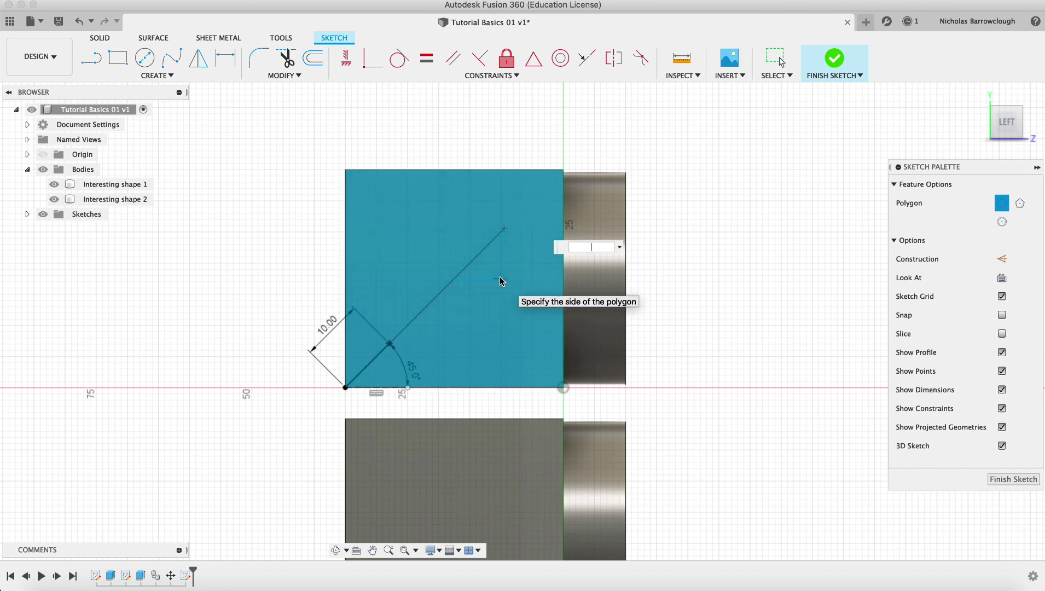
text(3)
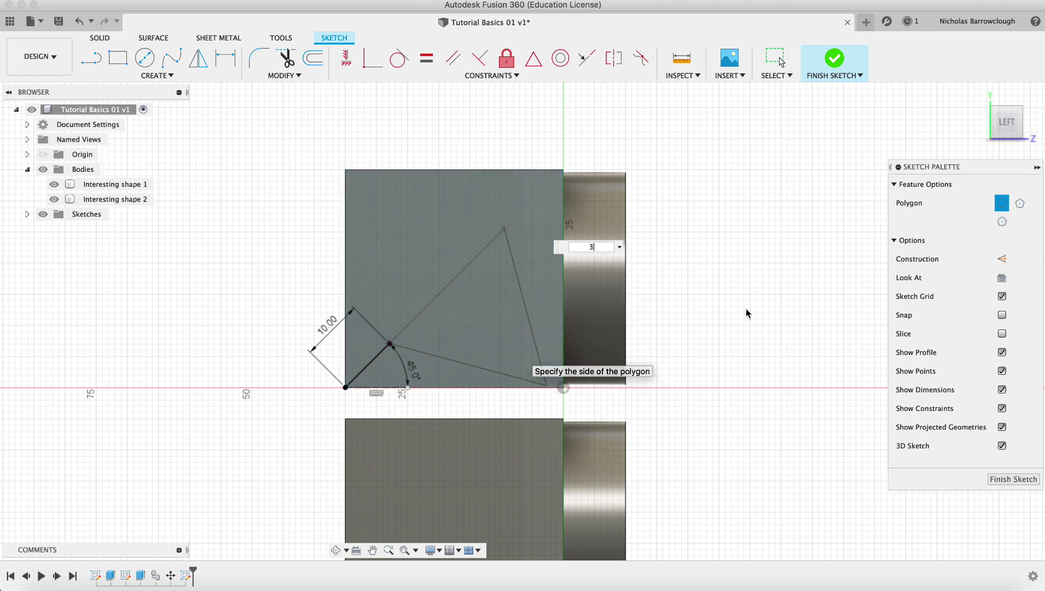
click(469, 323)
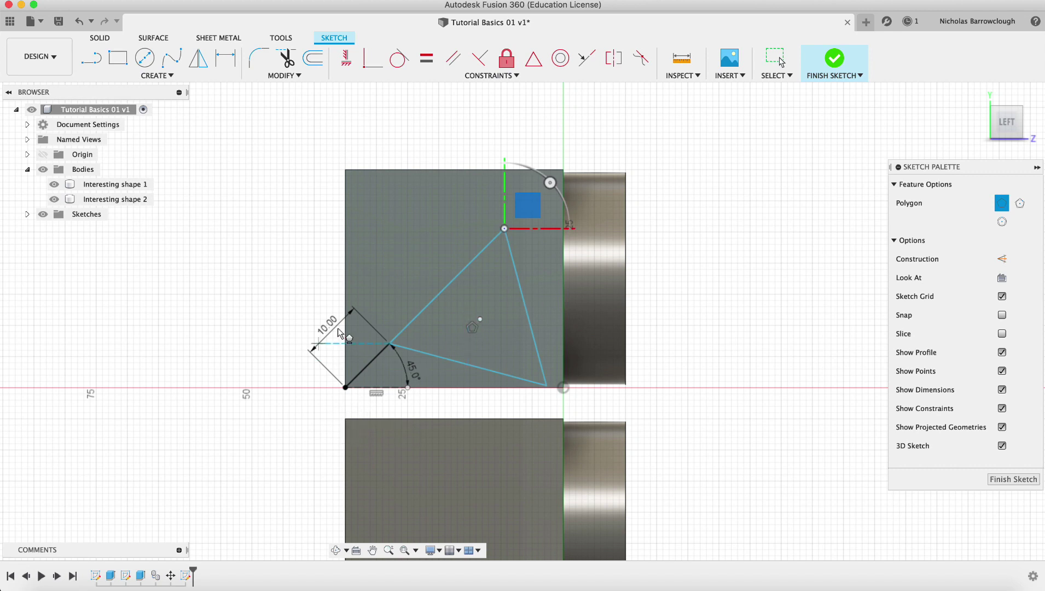
key(Escape)
- Delete the 10 mm guide line from beside the triangle and finish the sketch
click(371, 364)
key(Delete)
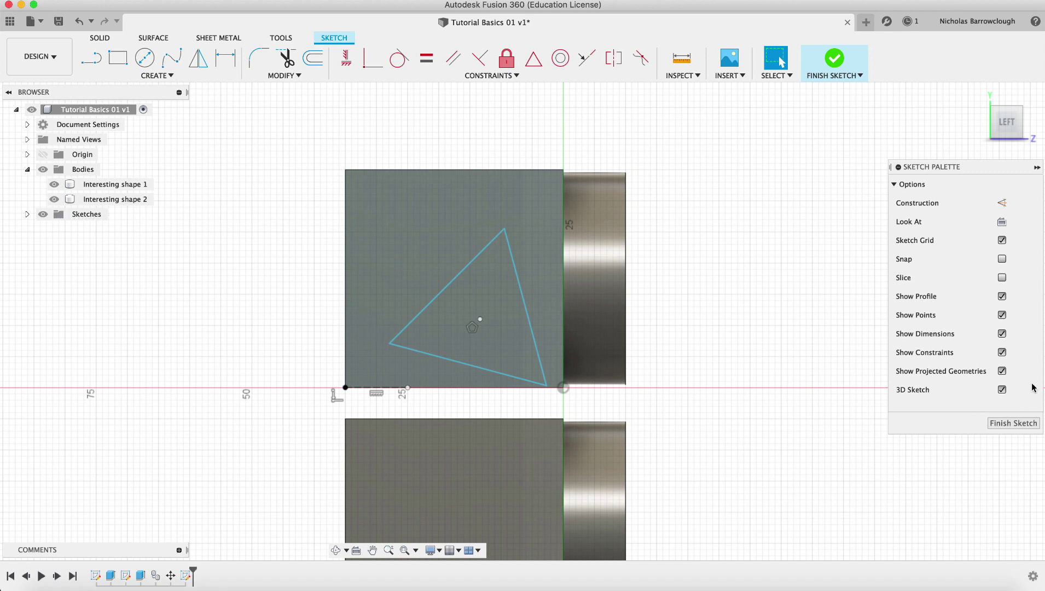
click(1003, 425)
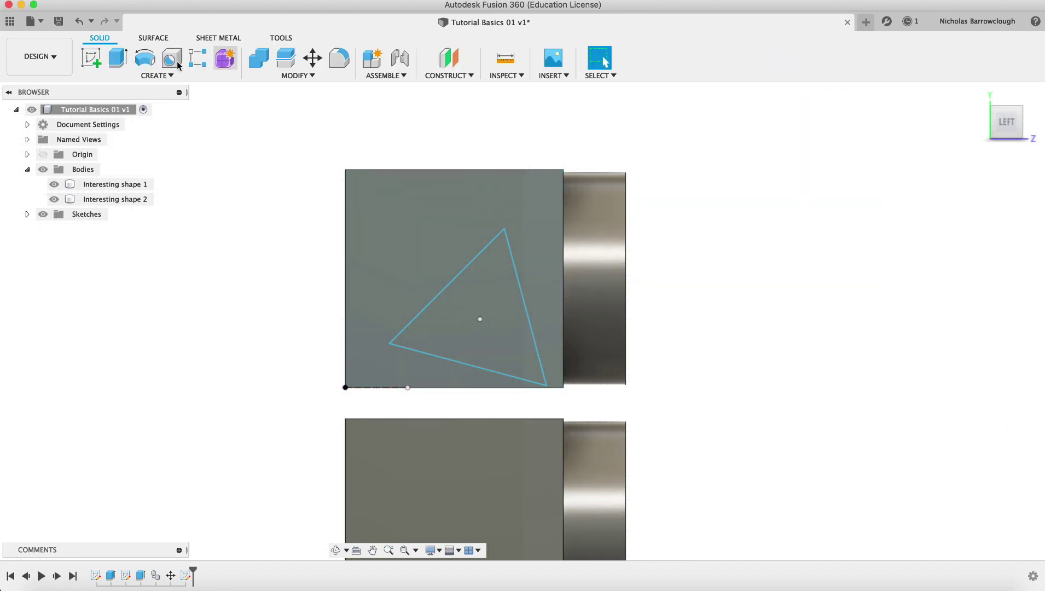
- Extrude the triangle profile by -10 mm into the cube of Interesting shape 1
click(118, 58)
click(510, 354)
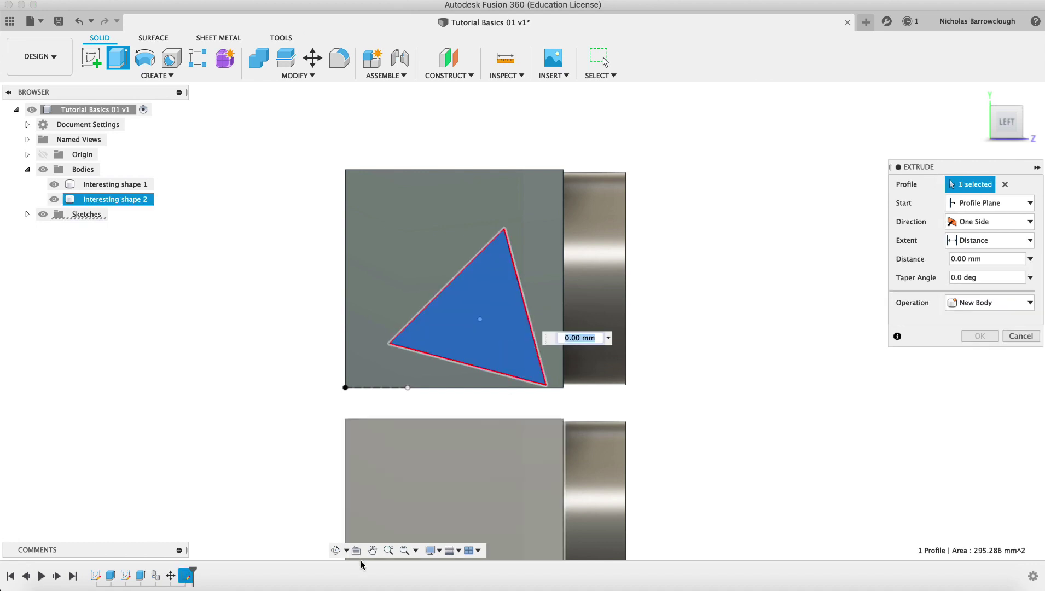
click(336, 550)
drag(514, 416, 625, 310)
key(Escape)
drag(517, 378, 457, 343)
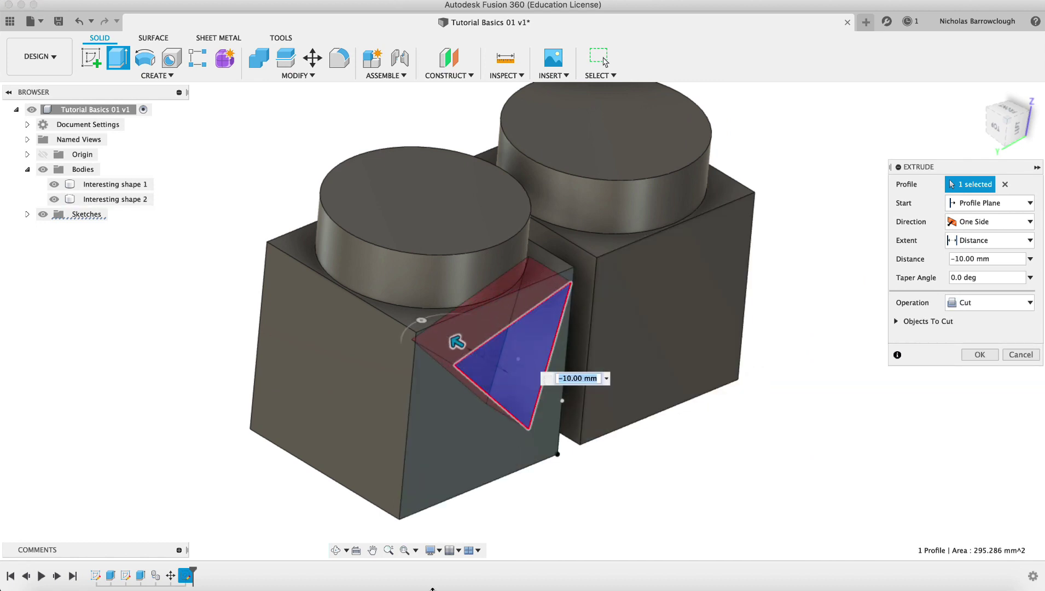
- Choose Cut as the operation for the triangle extrusion
click(340, 551)
drag(591, 355, 562, 324)
key(Escape)
click(979, 303)
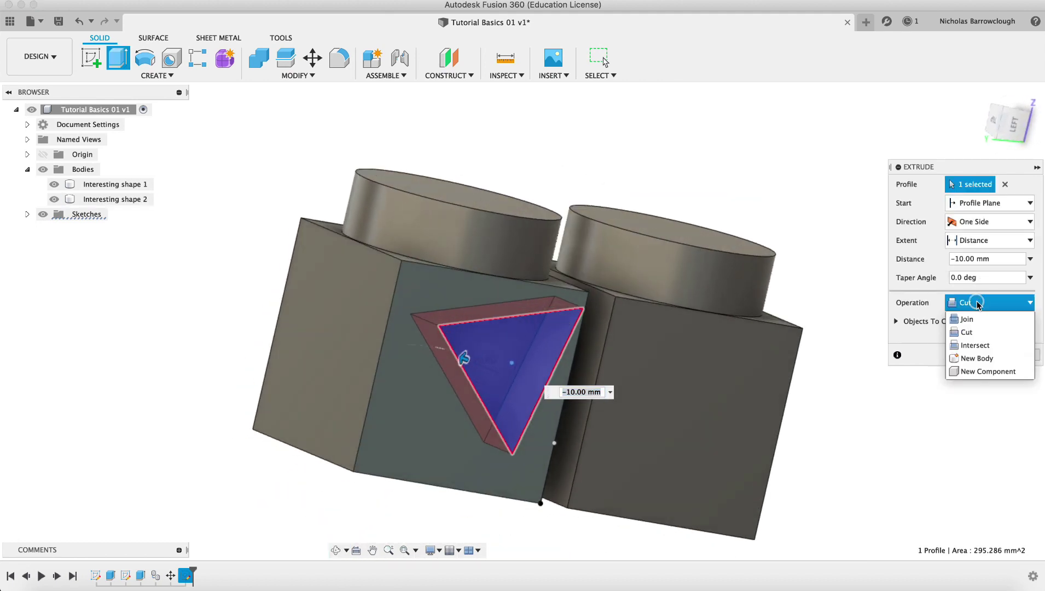
click(977, 333)
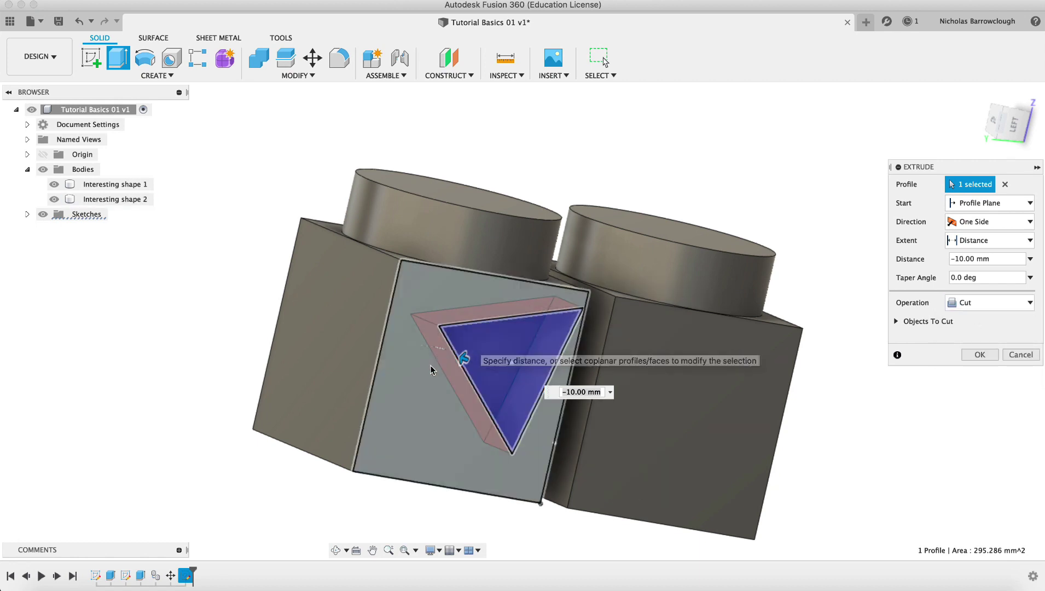
- Keep Interesting shape 1 included as the object to cut and complete the triangular cut
click(335, 550)
drag(465, 356, 483, 373)
key(Escape)
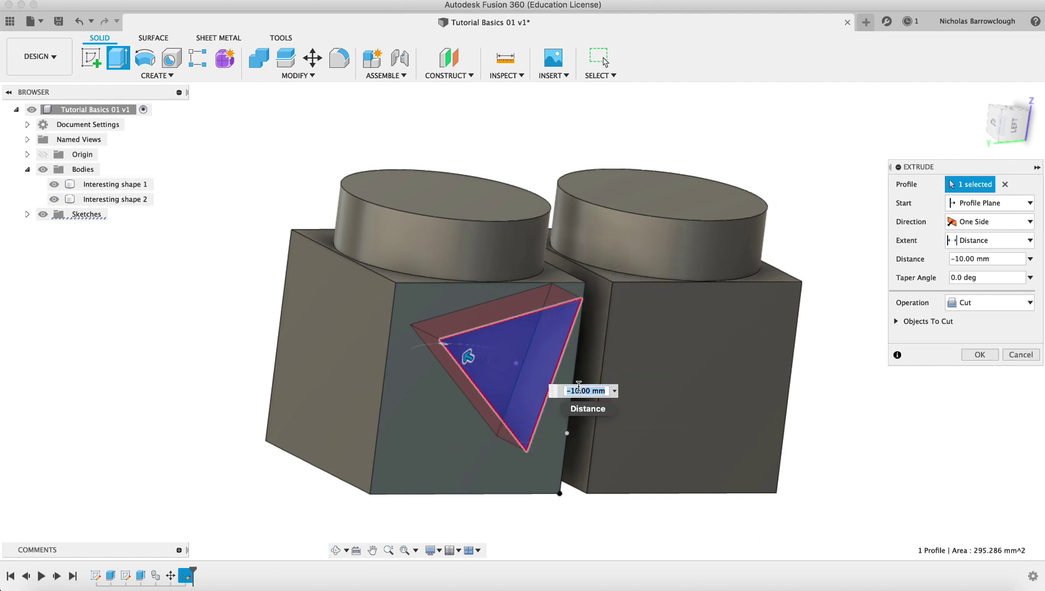
click(897, 322)
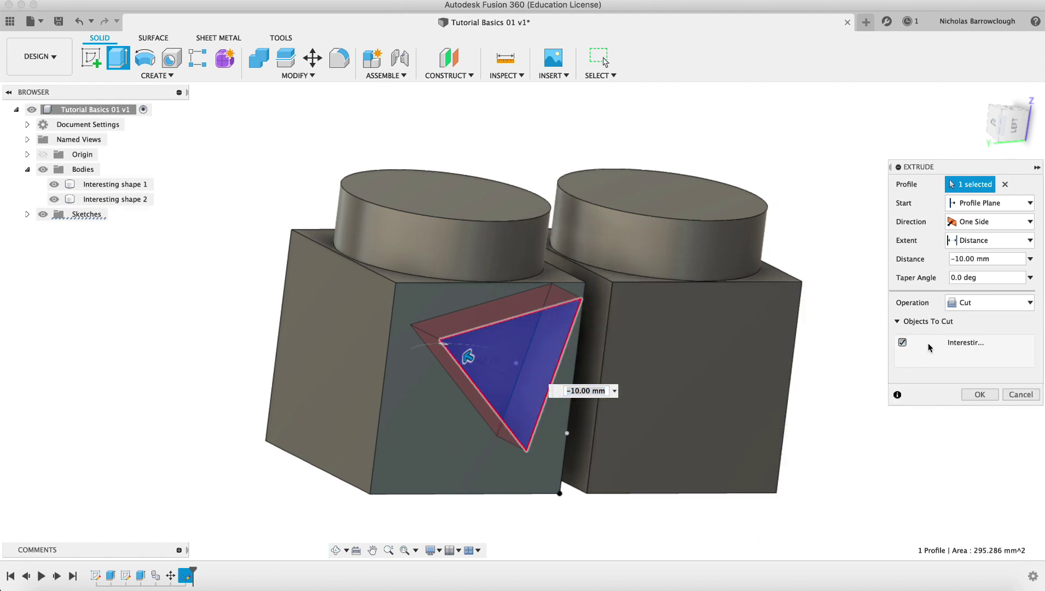
click(903, 343)
click(903, 343)
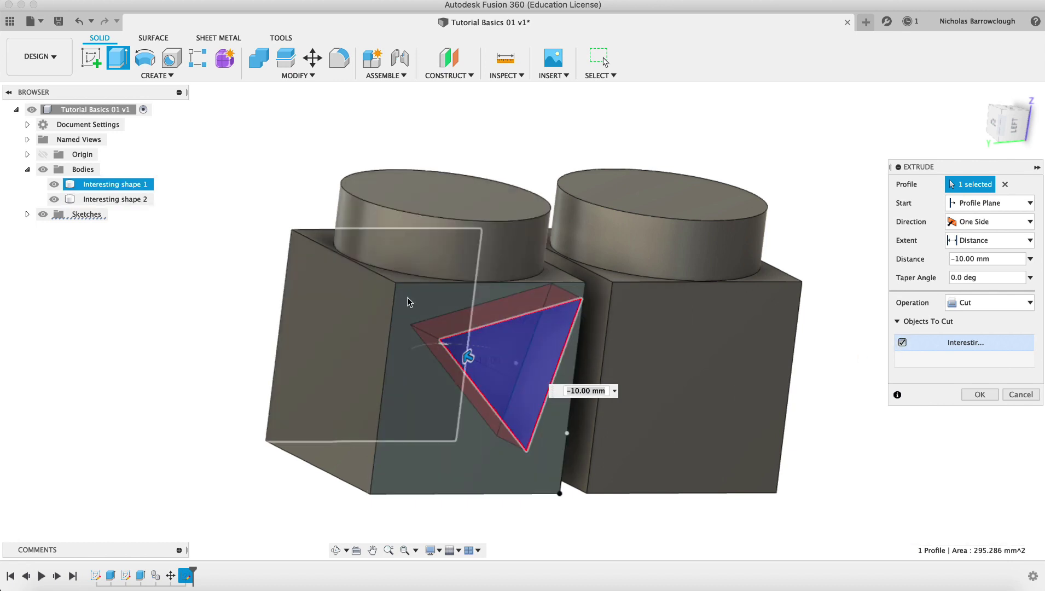
click(978, 394)
- Examine the triangular pocket in Interesting shape 1 beside the uncut second body from different angles and distances
click(335, 550)
drag(560, 392, 676, 347)
drag(680, 386, 683, 399)
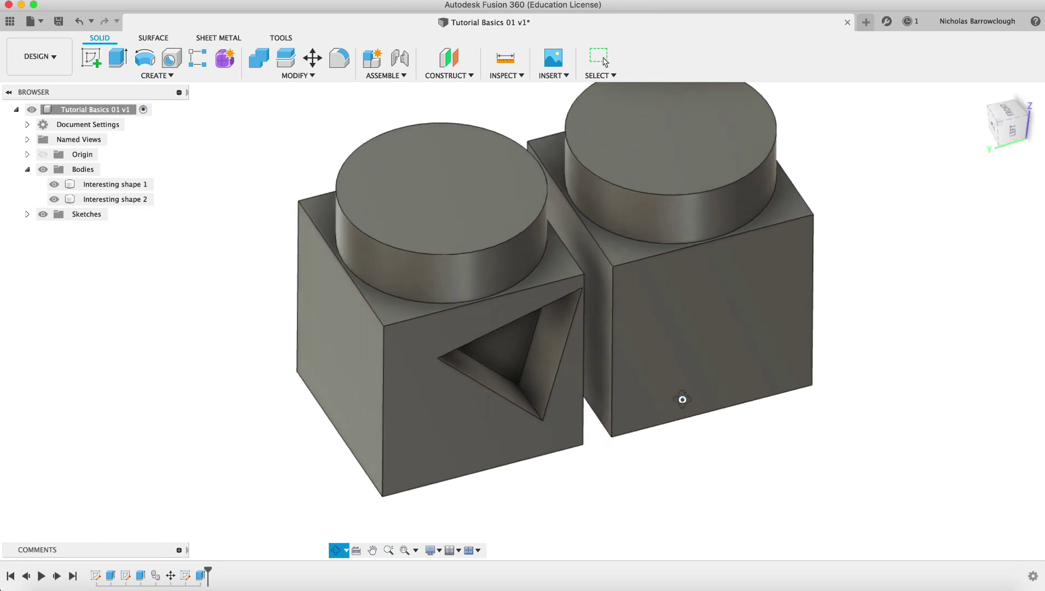
click(389, 549)
drag(550, 382, 638, 203)
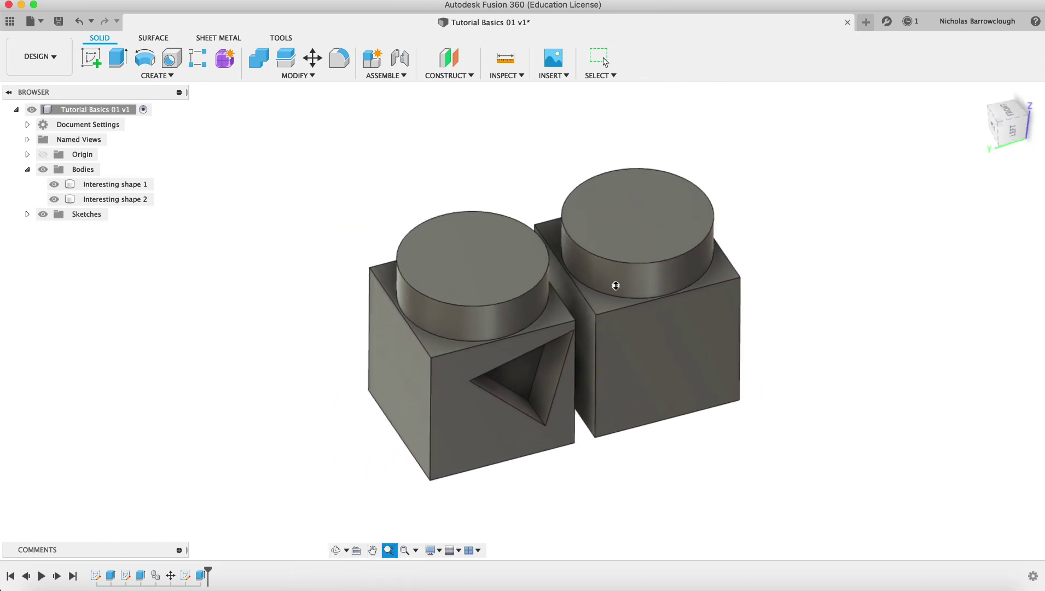
drag(616, 285, 627, 315)
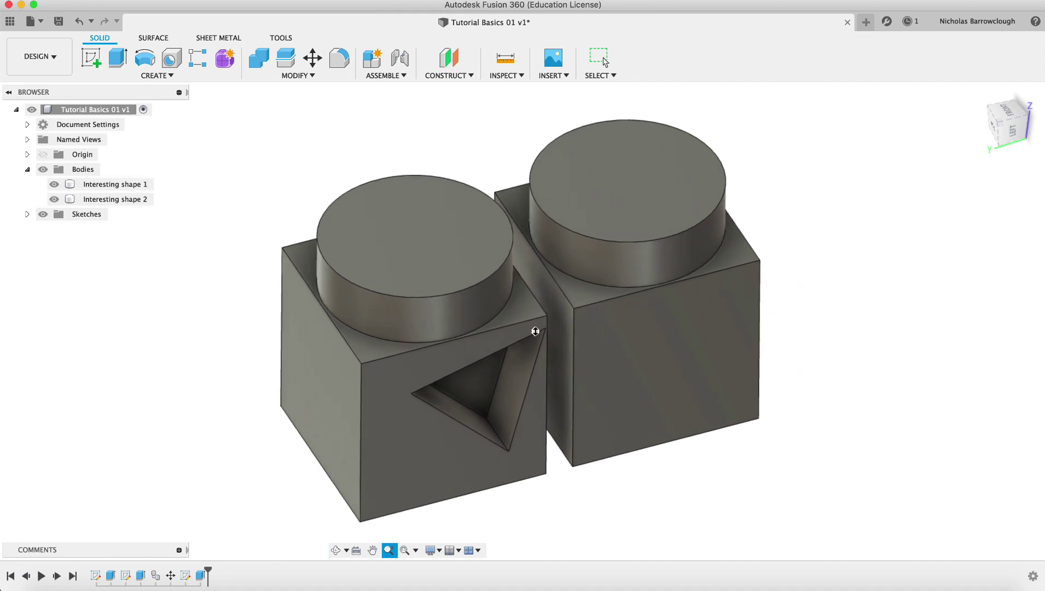
key(Escape)
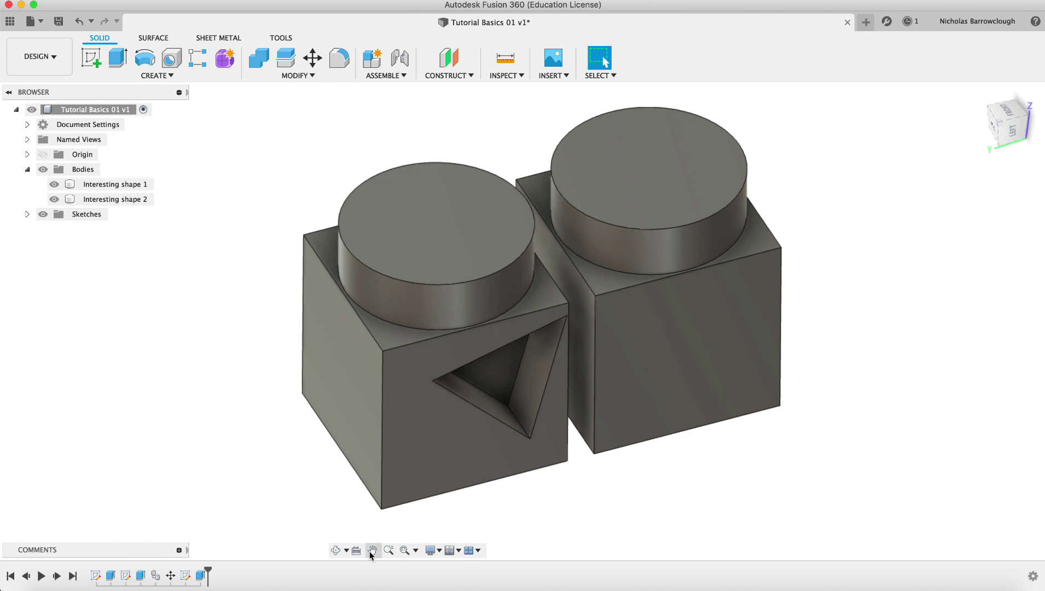
click(335, 550)
mouse_move(540, 340)
mouse_down()
mouse_move(508, 305)
mouse_move(451, 334)
mouse_move(502, 324)
mouse_move(508, 308)
mouse_move(543, 310)
mouse_move(551, 356)
mouse_up()
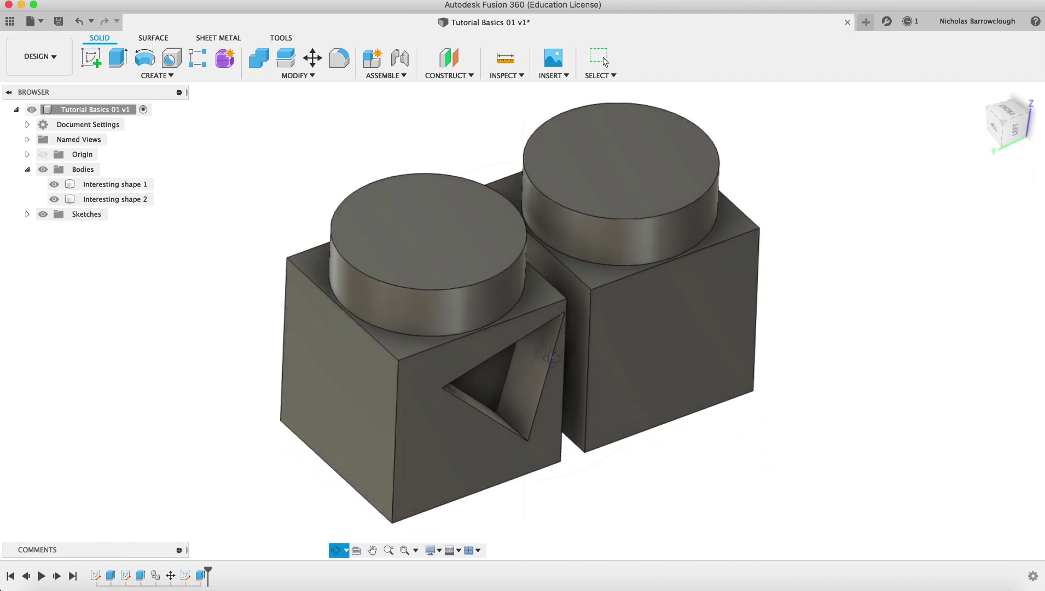